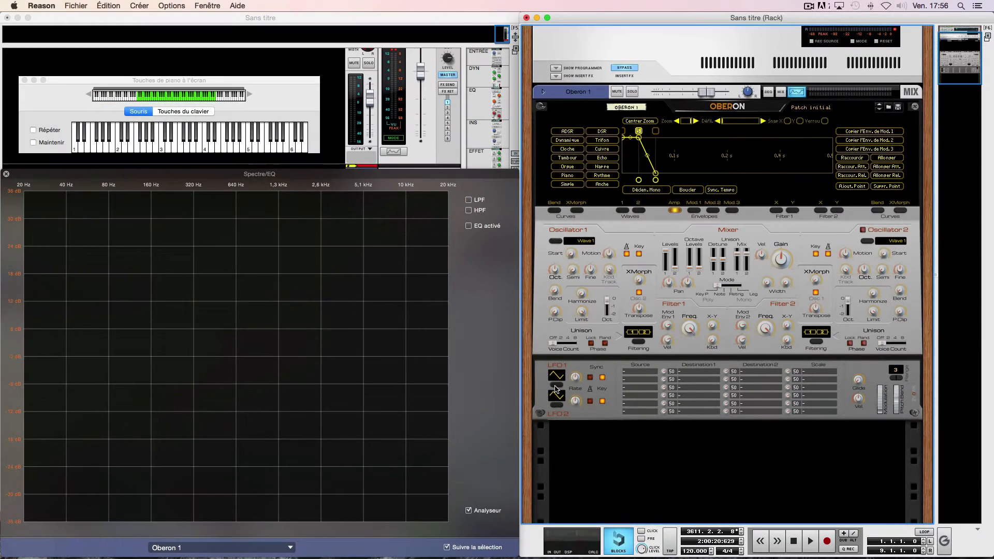
# - Set LFO 1's waveform to Sinus, synchronise it to the tempo and adjust its synced rate
pyautogui.click(371, 484)
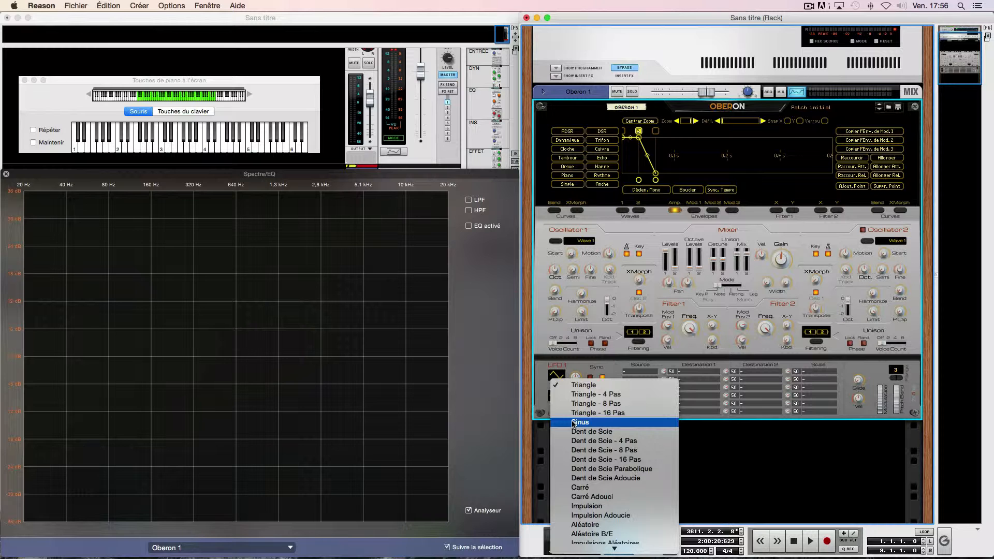
pyautogui.click(611, 423)
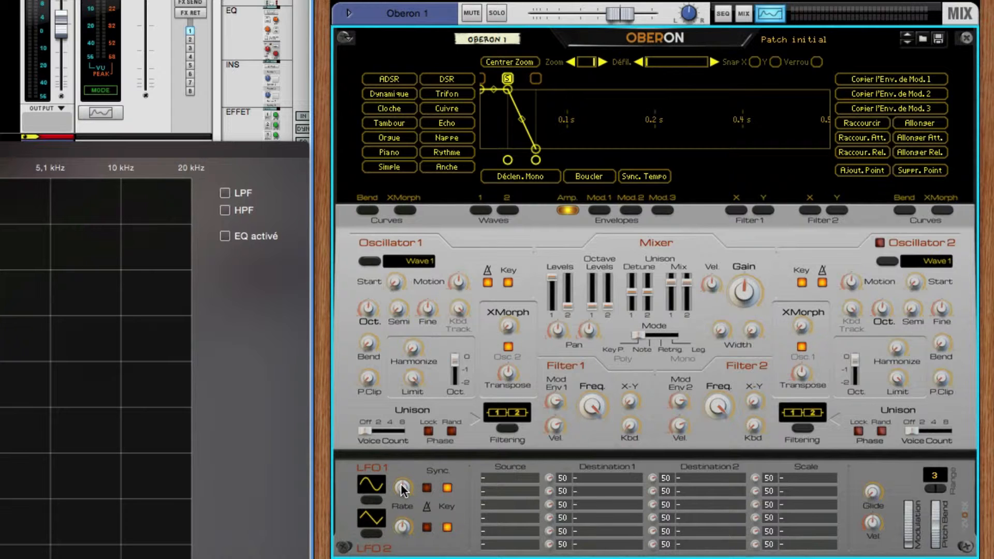
pyautogui.moveTo(402, 488)
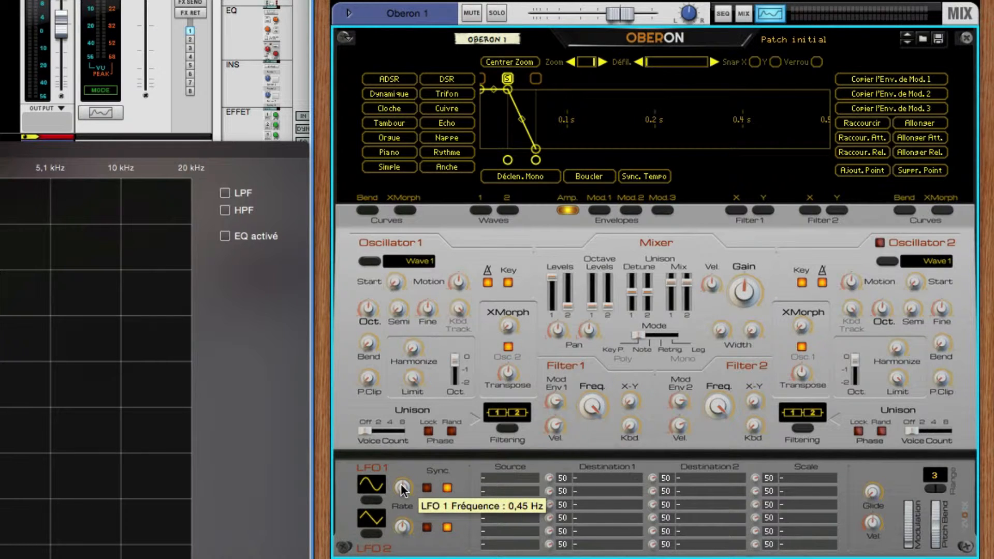
pyautogui.click(427, 487)
pyautogui.moveTo(400, 486)
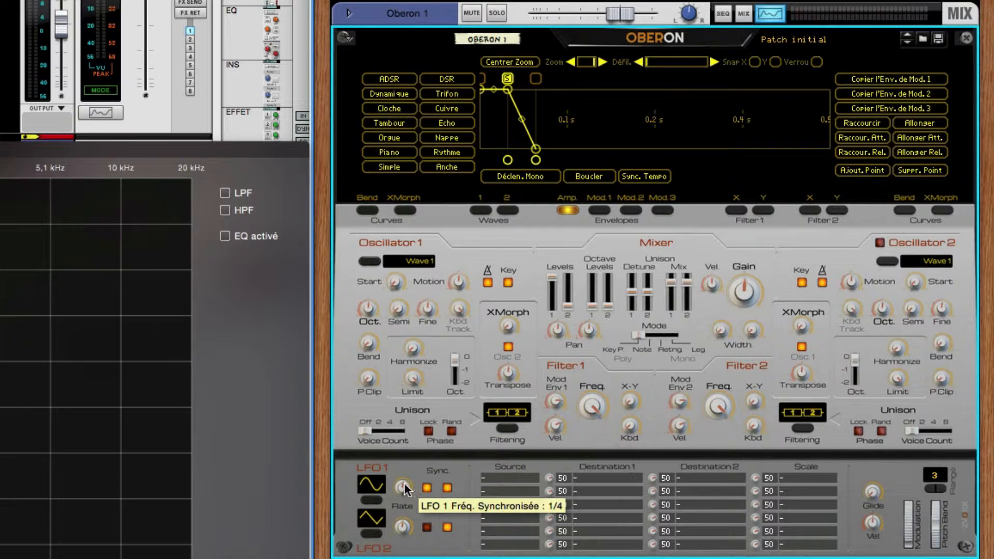
pyautogui.moveTo(408, 483)
pyautogui.mouseDown()
pyautogui.moveTo(401, 501)
pyautogui.moveTo(402, 463)
pyautogui.mouseUp()
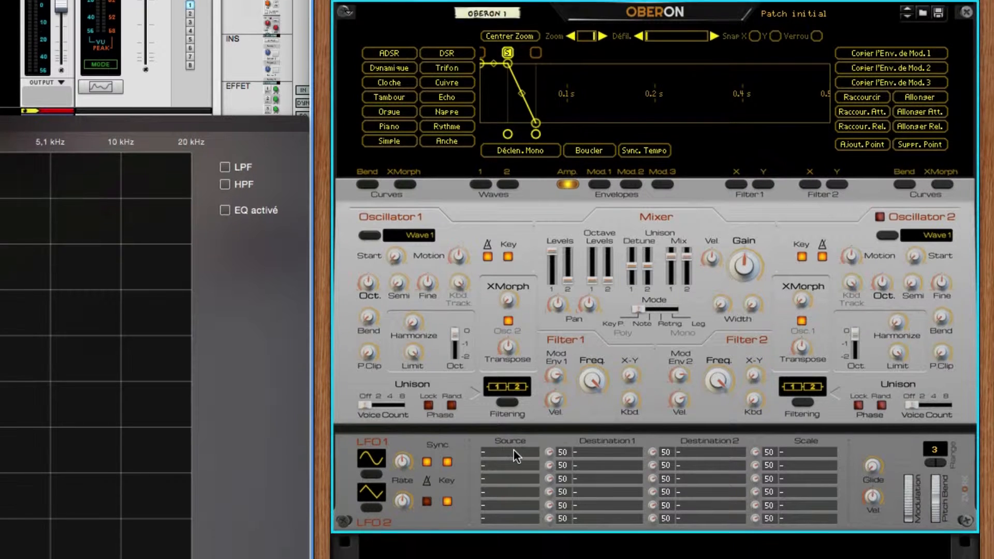
# - Route LFO 1 to Filt1 - Fréq. in the first row of the modulation matrix
pyautogui.click(510, 477)
pyautogui.click(549, 413)
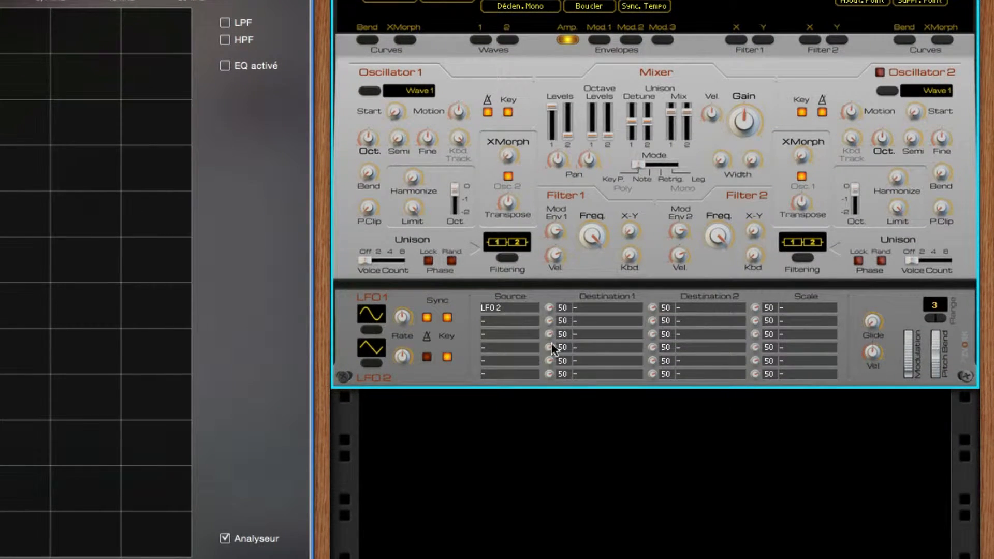
pyautogui.click(523, 311)
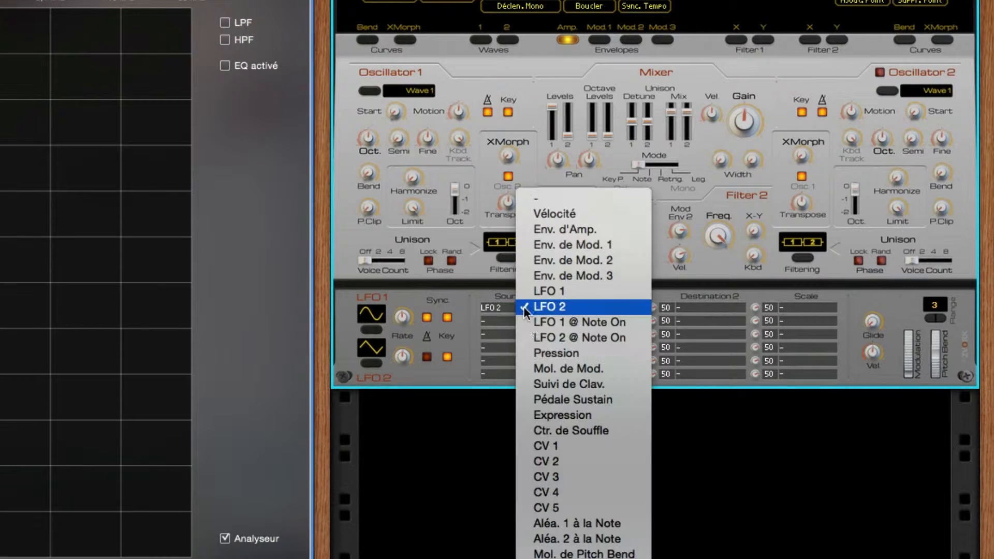
pyautogui.click(545, 291)
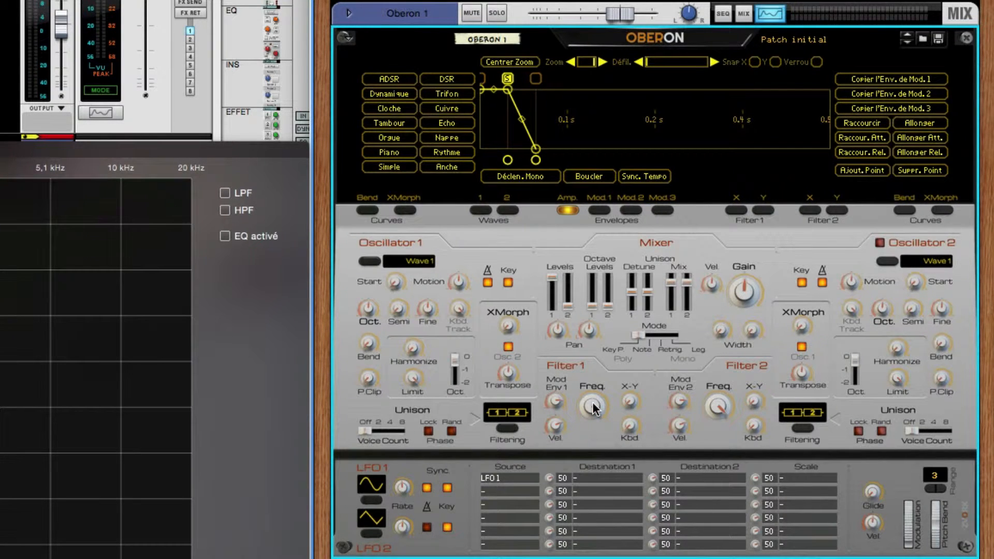
pyautogui.click(607, 477)
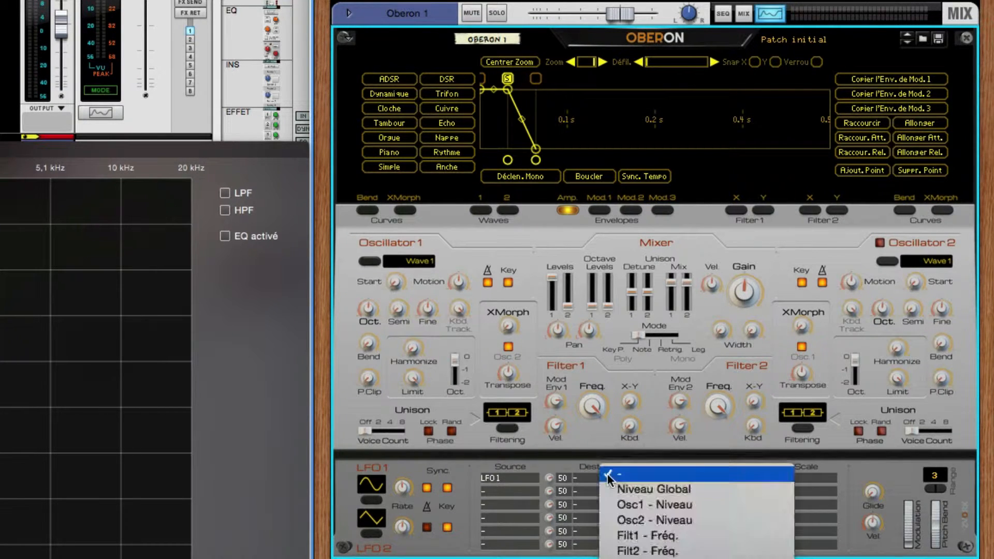
pyautogui.click(661, 538)
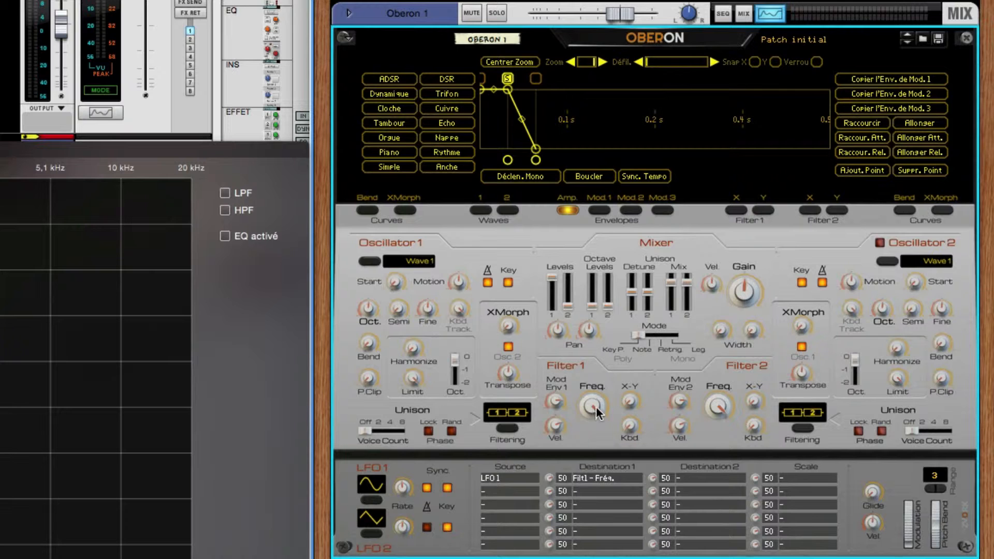
# - Try oscillator 1's stereo pan at -100 and bring it back to centre
pyautogui.moveTo(588, 411)
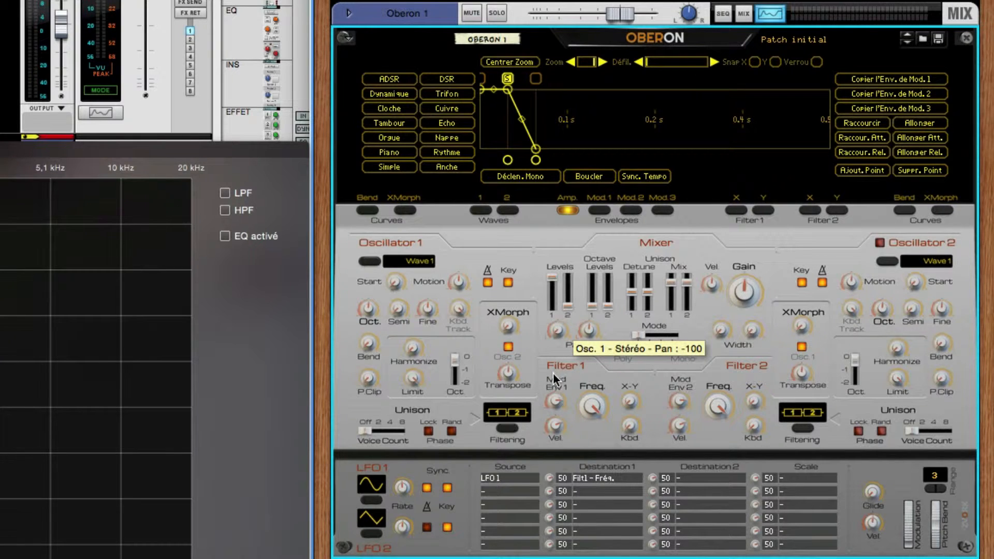
pyautogui.moveTo(557, 330); pyautogui.dragTo(566, 241)
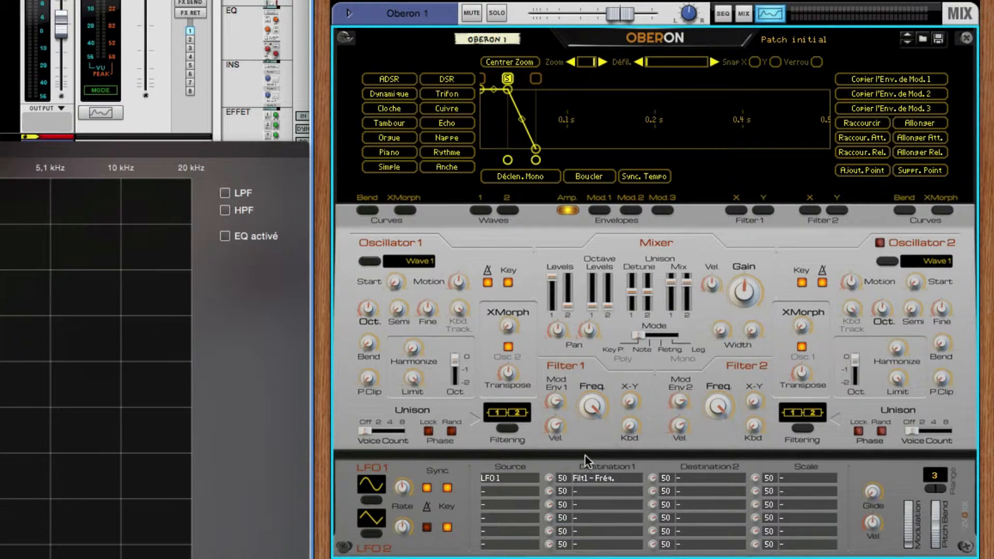
# - Set the modulation amount from LFO 1 to Filter 1's frequency to -100 and readjust LFO 1's synced rate
pyautogui.moveTo(549, 477)
pyautogui.moveTo(549, 478); pyautogui.dragTo(549, 523)
pyautogui.moveTo(403, 486)
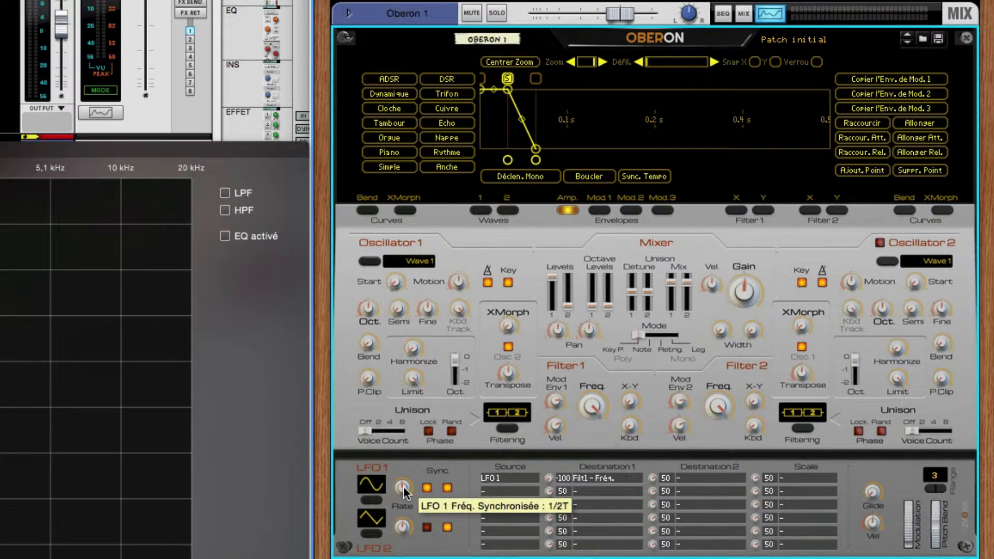
pyautogui.moveTo(403, 486); pyautogui.dragTo(410, 467)
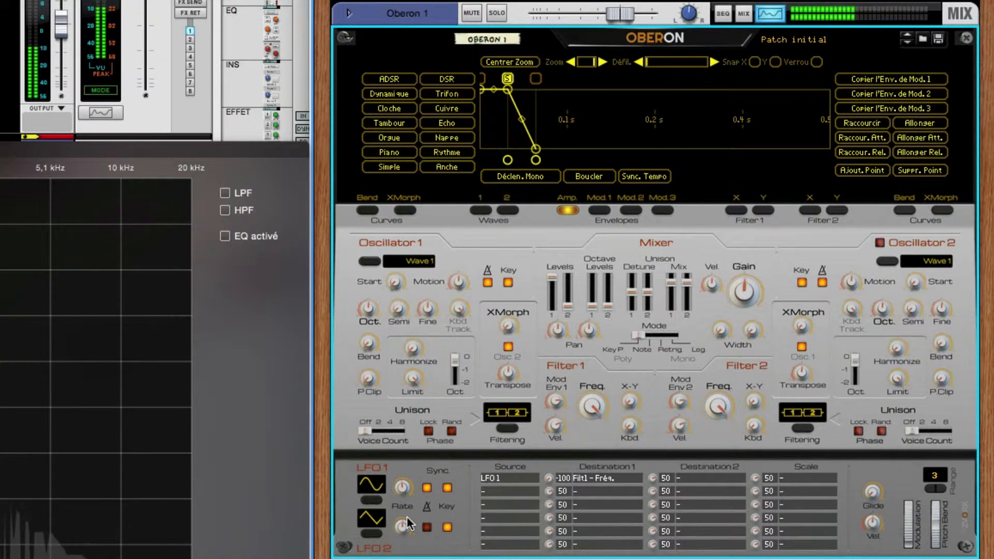
# - Try Filter 1's frequency with the first modulation row's source cleared, and reassign LFO 1 as the source
pyautogui.click(511, 476)
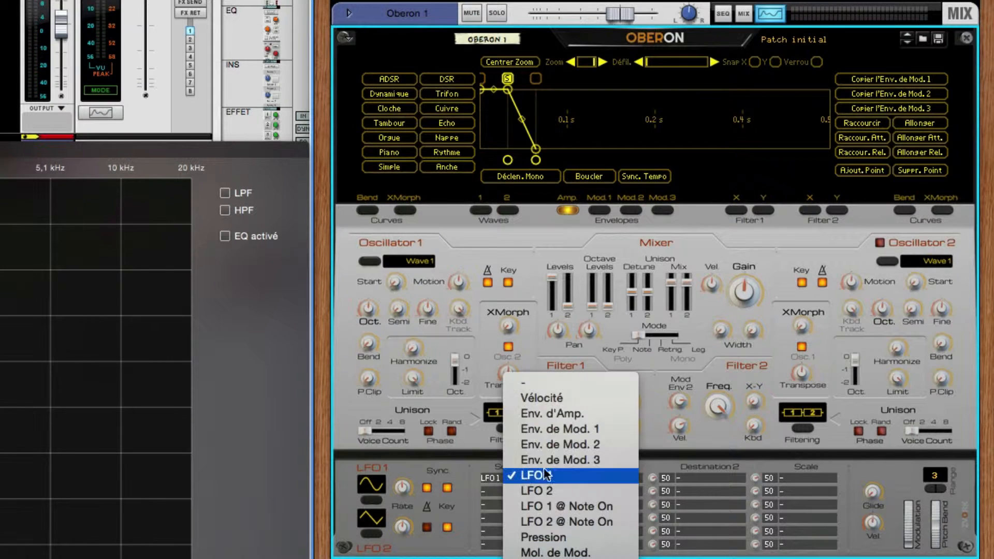
pyautogui.click(560, 383)
pyautogui.moveTo(591, 406)
pyautogui.mouseDown()
pyautogui.moveTo(594, 479)
pyautogui.moveTo(595, 401)
pyautogui.moveTo(592, 411)
pyautogui.mouseUp()
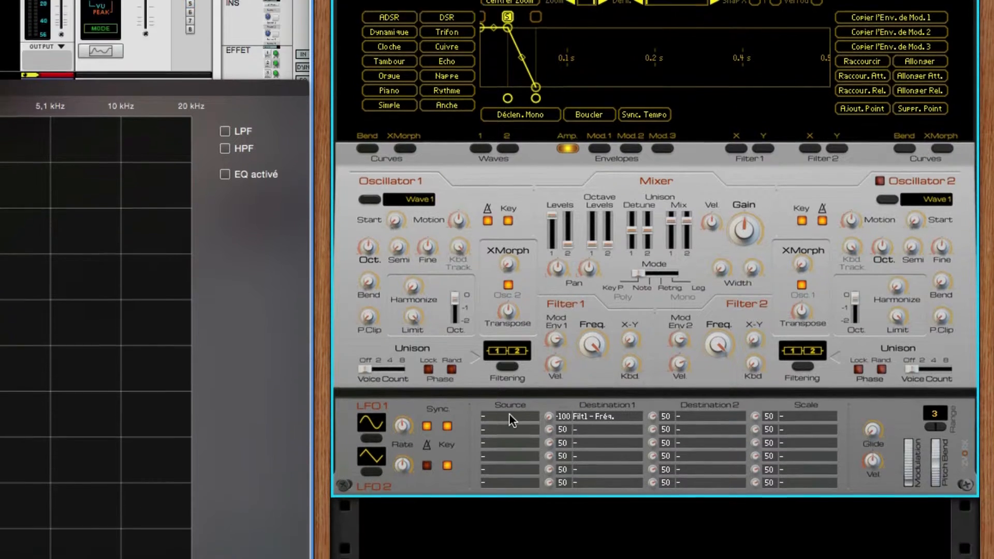
pyautogui.click(509, 417)
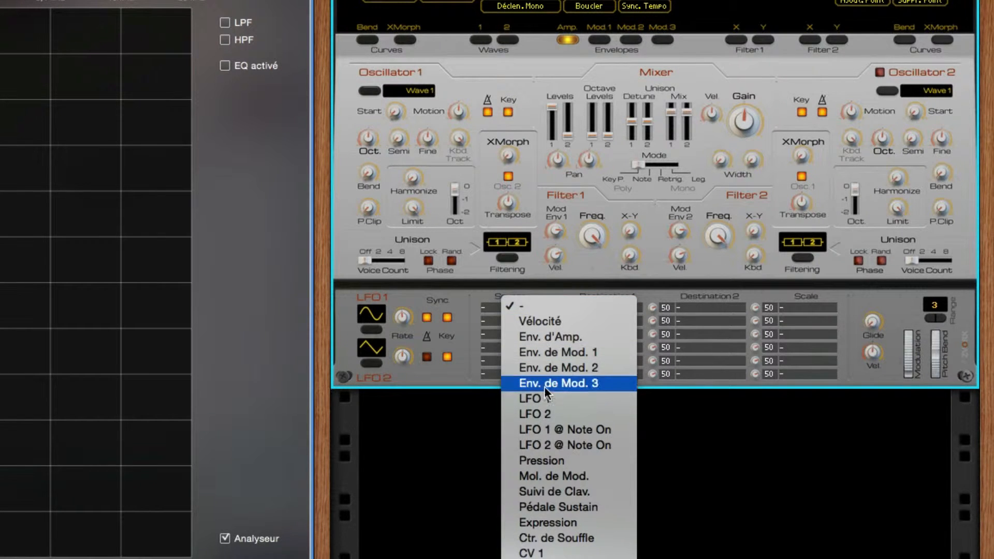
pyautogui.click(546, 403)
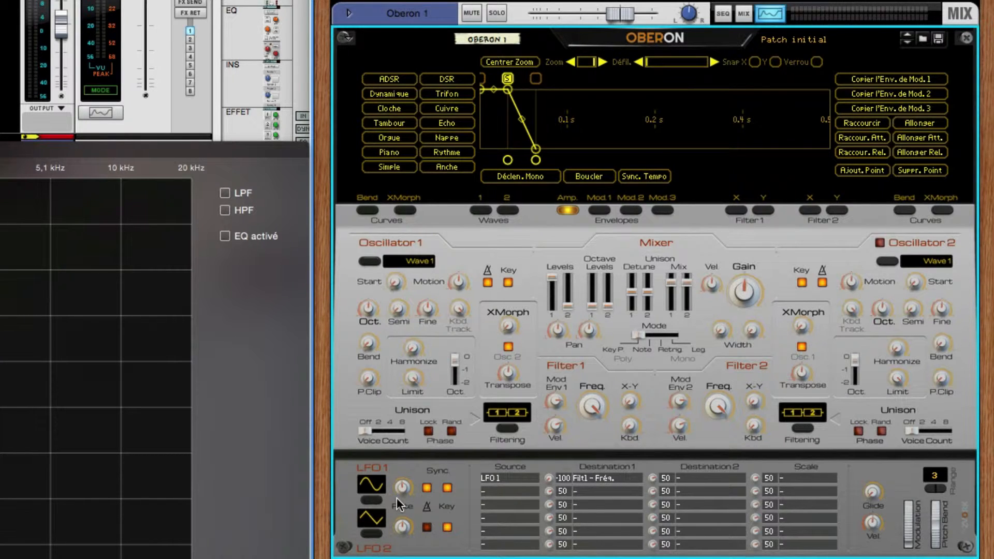
# - Make Env. de Mod. 1 the first modulation row's source and move that envelope's sustain point to about 0.75 s
pyautogui.click(520, 475)
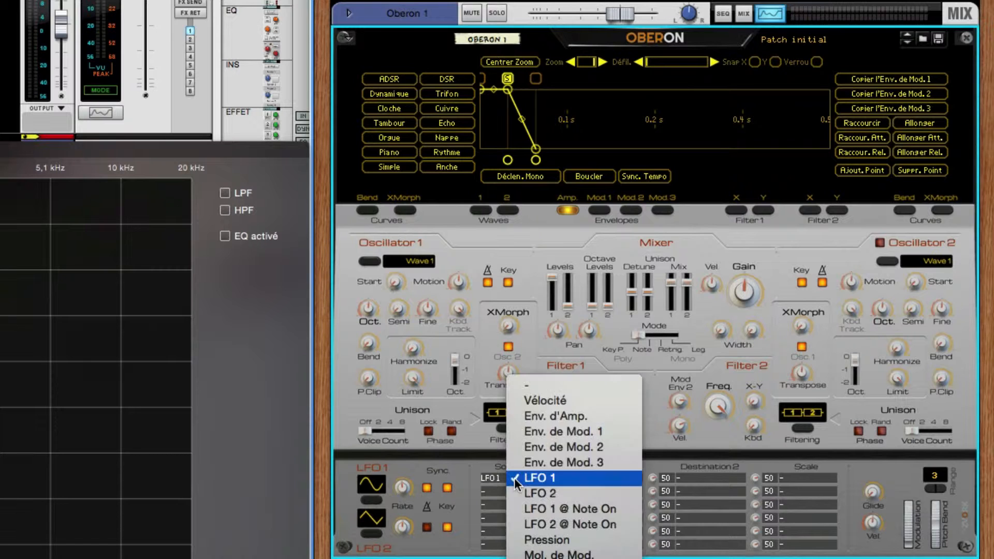
pyautogui.click(551, 430)
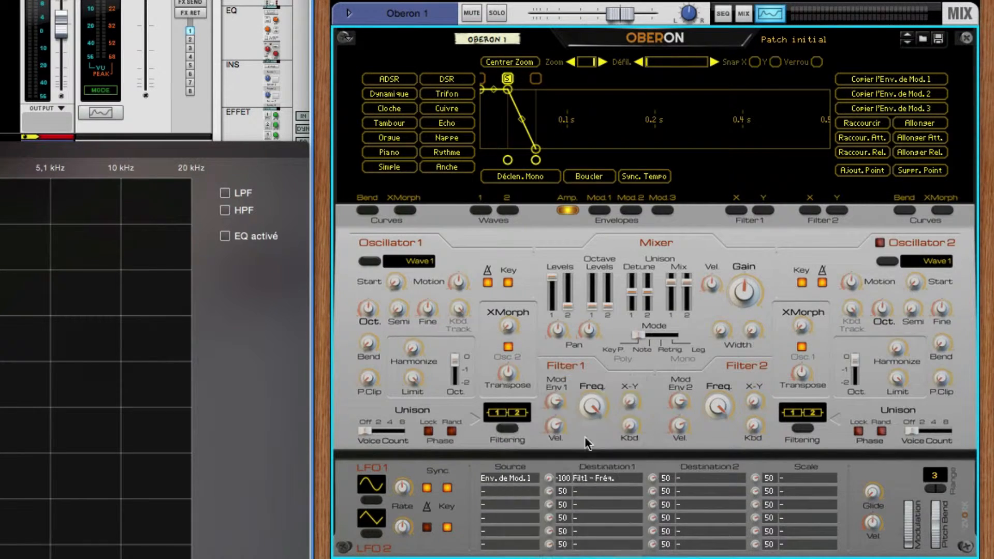
pyautogui.click(599, 211)
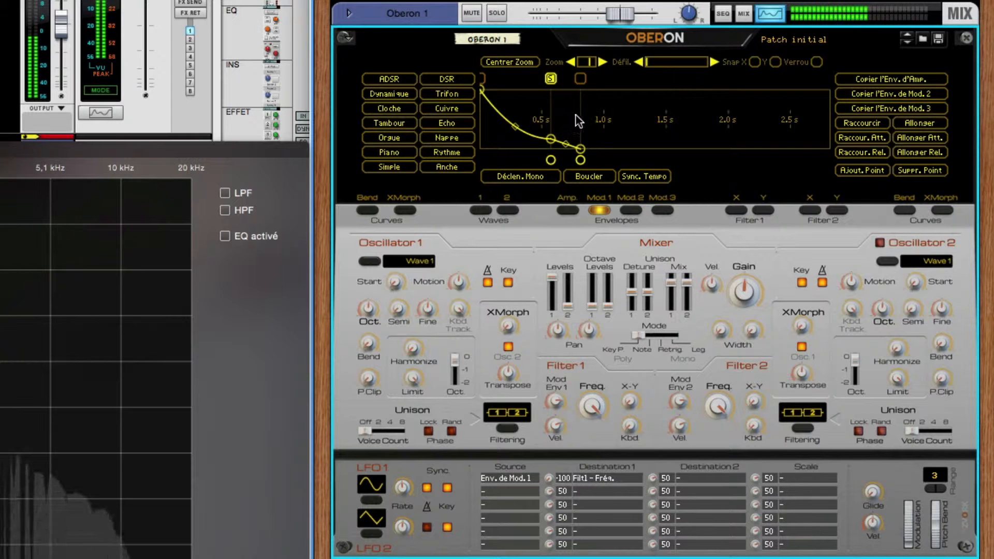
pyautogui.moveTo(550, 160)
pyautogui.mouseDown()
pyautogui.moveTo(768, 163)
pyautogui.moveTo(496, 160)
pyautogui.moveTo(742, 165)
pyautogui.moveTo(572, 161)
pyautogui.mouseUp()
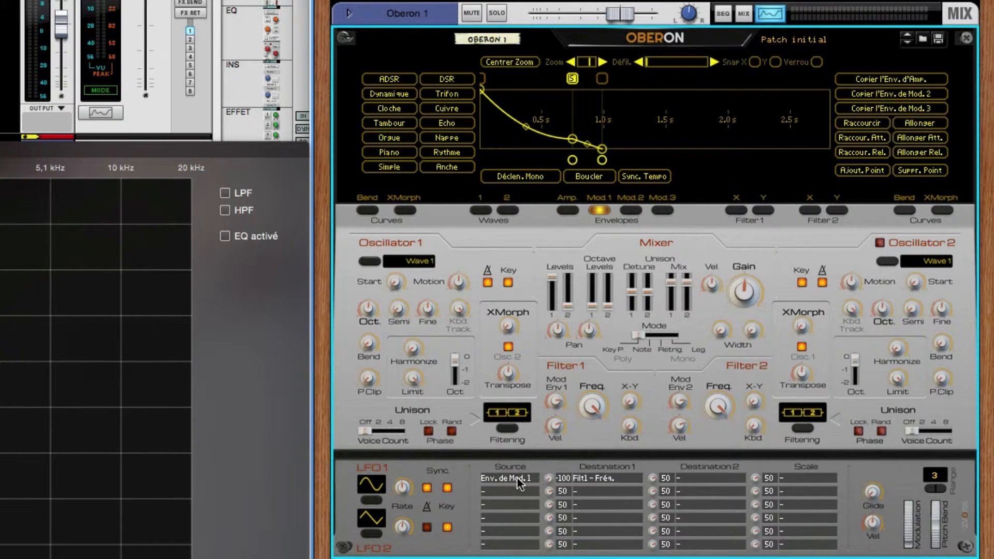
# - Sweep Filter 1's frequency manually with the first modulation row's source cleared, and restore Env. de Mod. 1 as the source
pyautogui.click(518, 479)
pyautogui.click(551, 430)
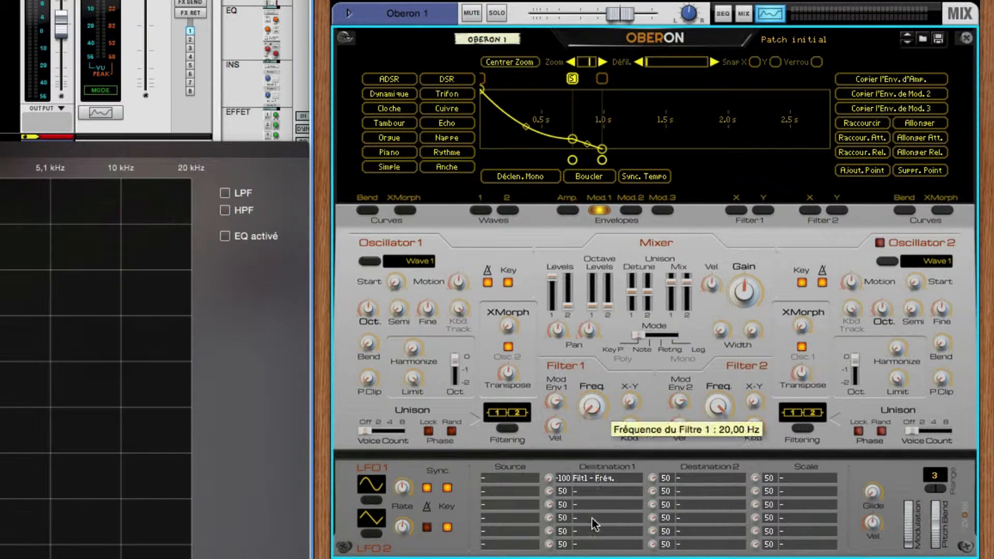
pyautogui.moveTo(593, 491); pyautogui.dragTo(599, 388)
pyautogui.click(504, 477)
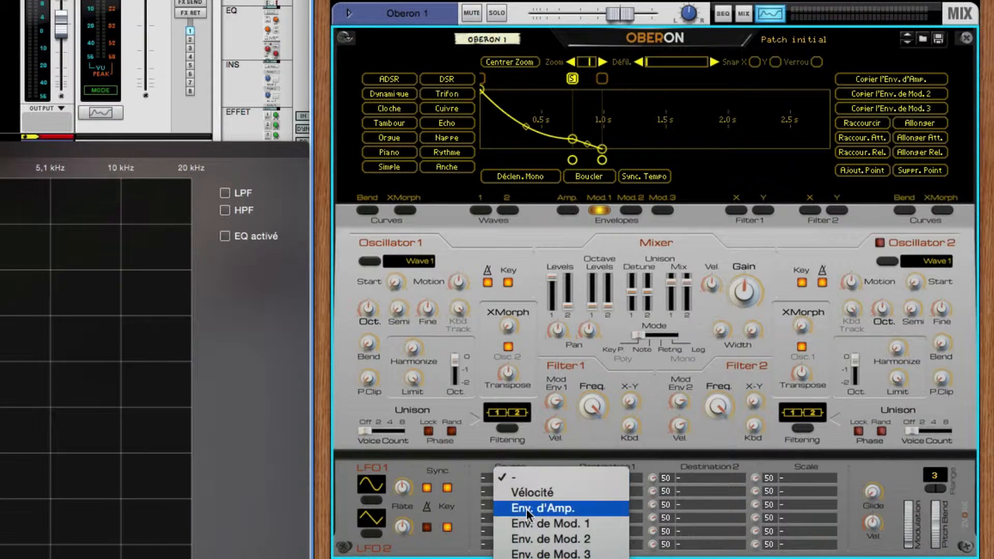
pyautogui.click(529, 523)
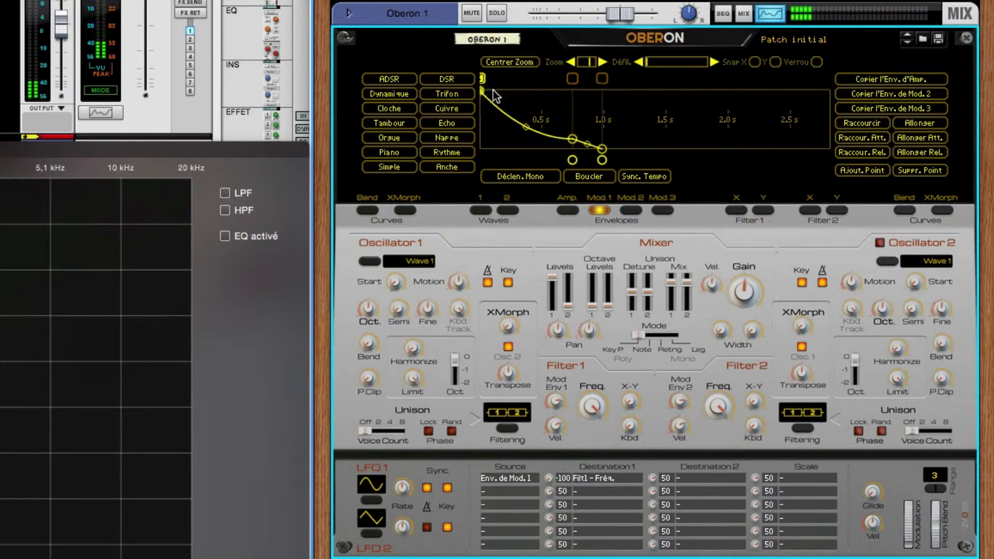
# - Add two points to the Mod. 1 envelope at about 0.3 s and 1.0 s, trying the sustain marker on different points
pyautogui.click(572, 79)
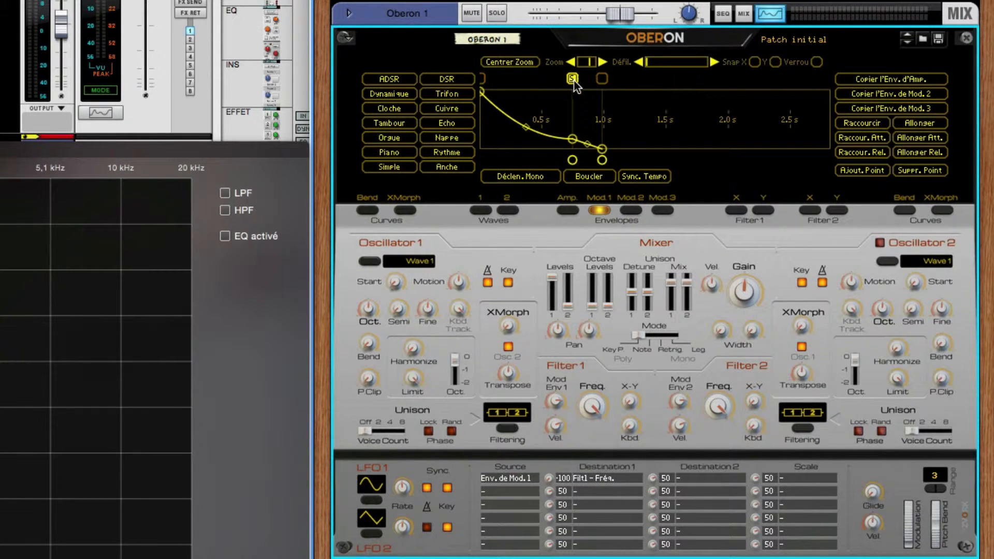
pyautogui.click(849, 170)
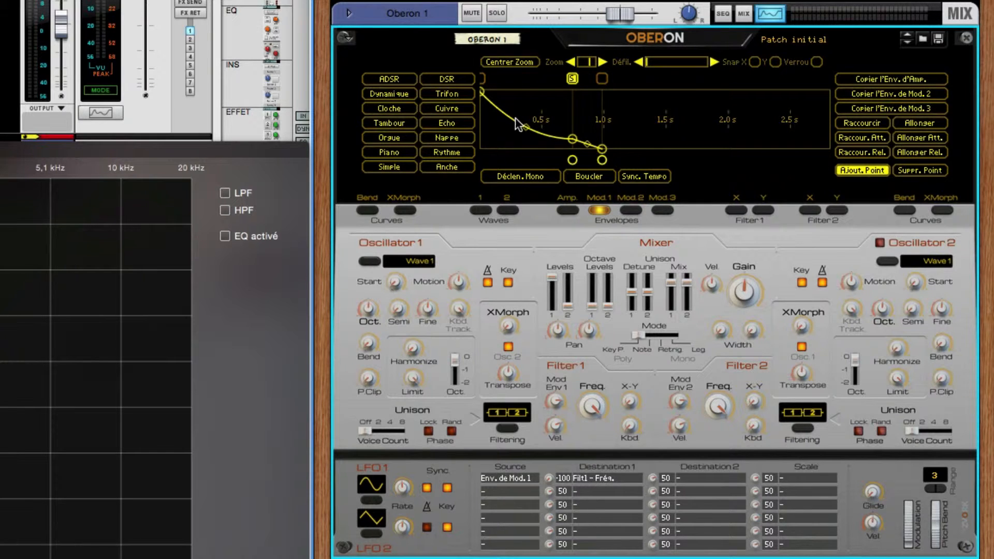
pyautogui.click(516, 124)
pyautogui.click(517, 79)
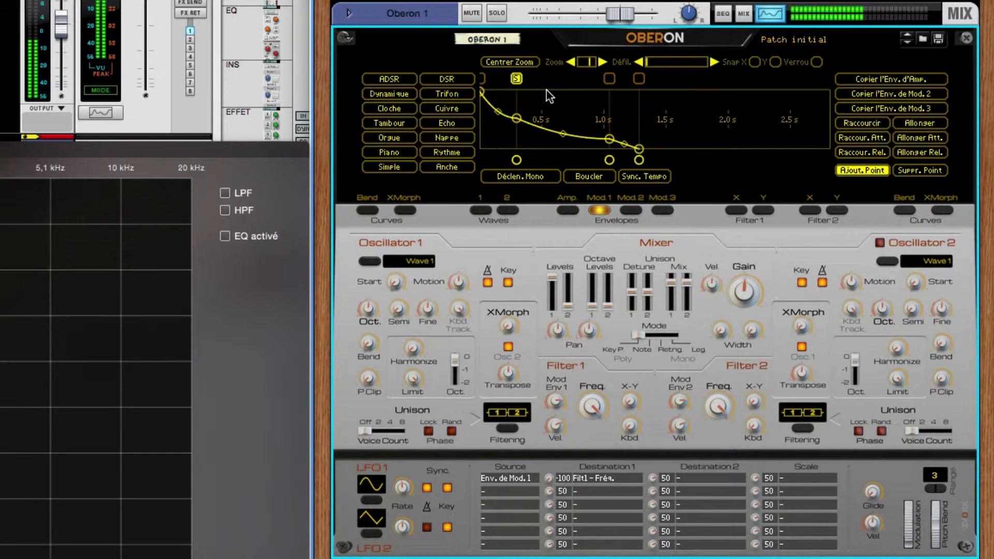
pyautogui.click(608, 78)
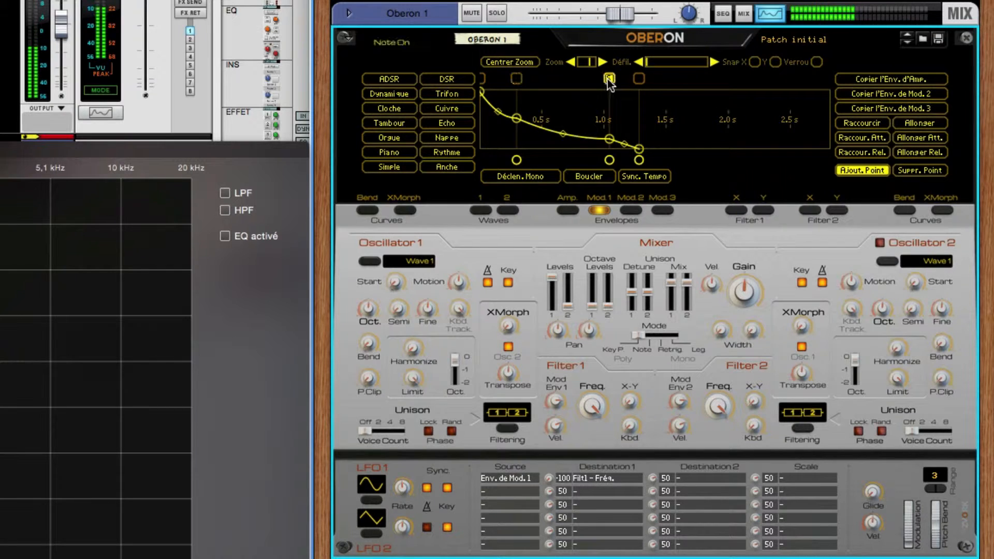
pyautogui.click(607, 150)
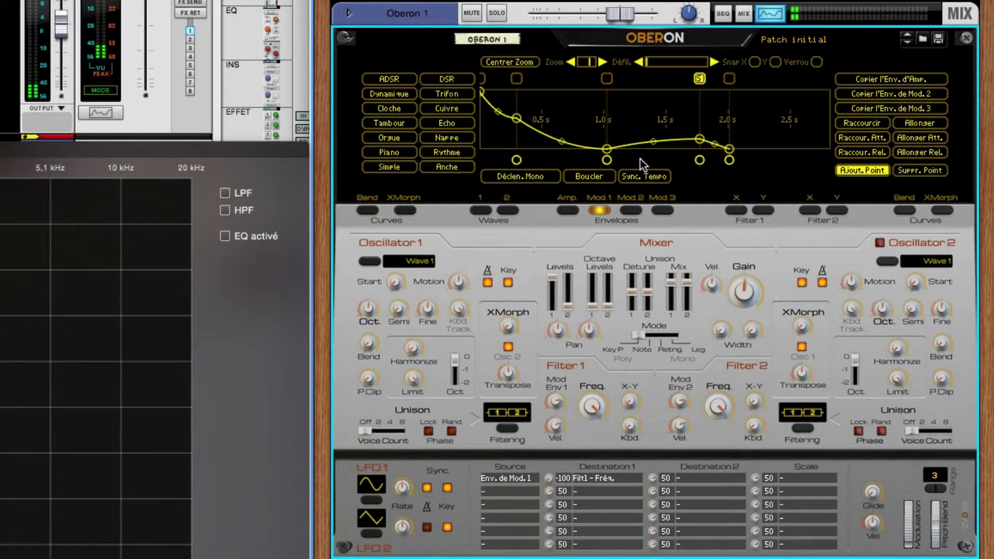
pyautogui.click(852, 172)
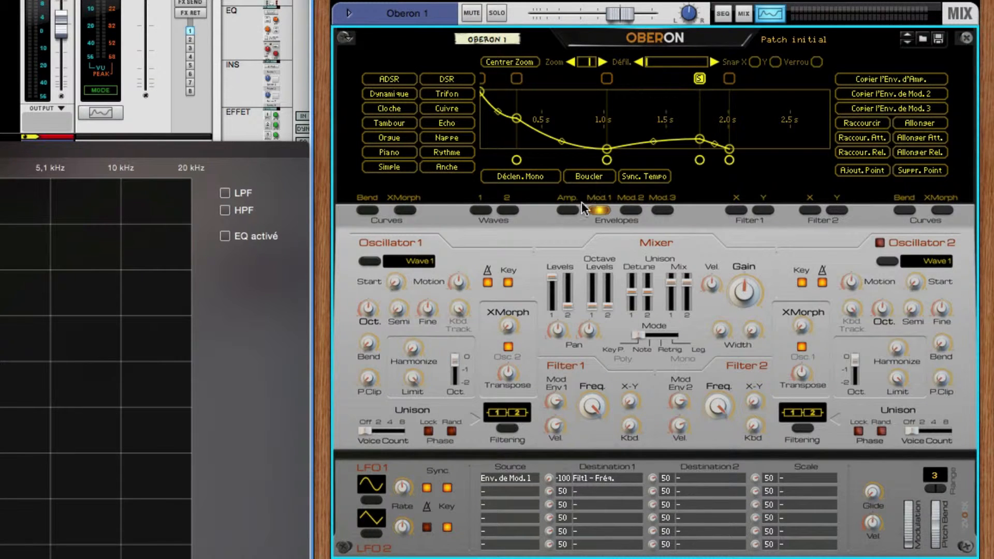
# - Delete the two points at about 1.0 s and 0.3 s from the Mod. 1 envelope
pyautogui.click(906, 171)
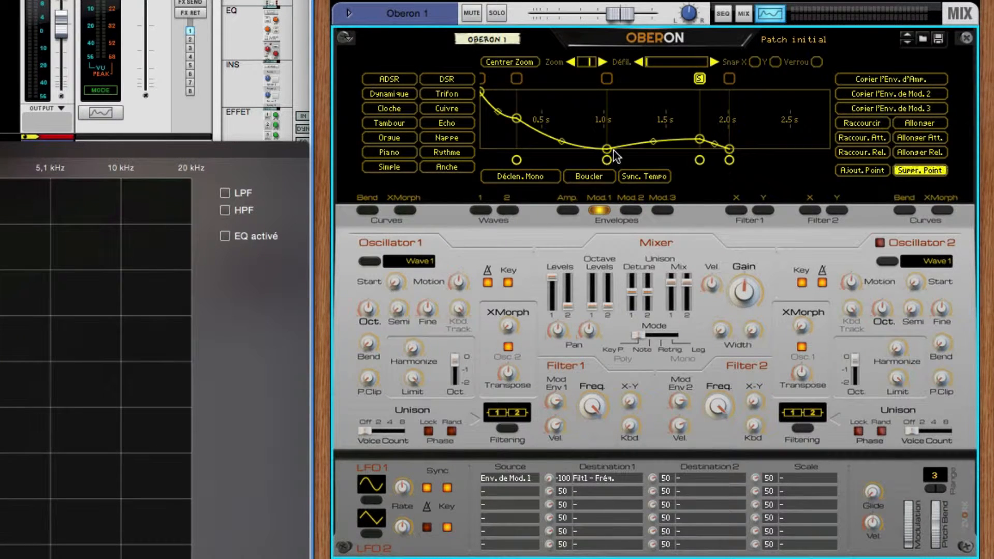
pyautogui.click(606, 149)
pyautogui.click(516, 119)
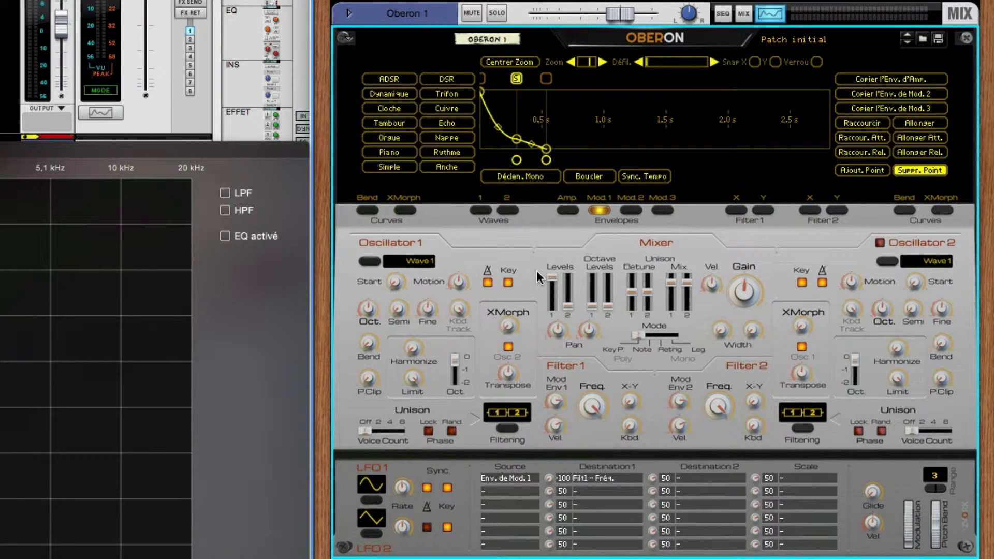
# - Try the Boucler loop option on the Mod. 1 envelope and enable Déclen. Mono instead
pyautogui.click(590, 182)
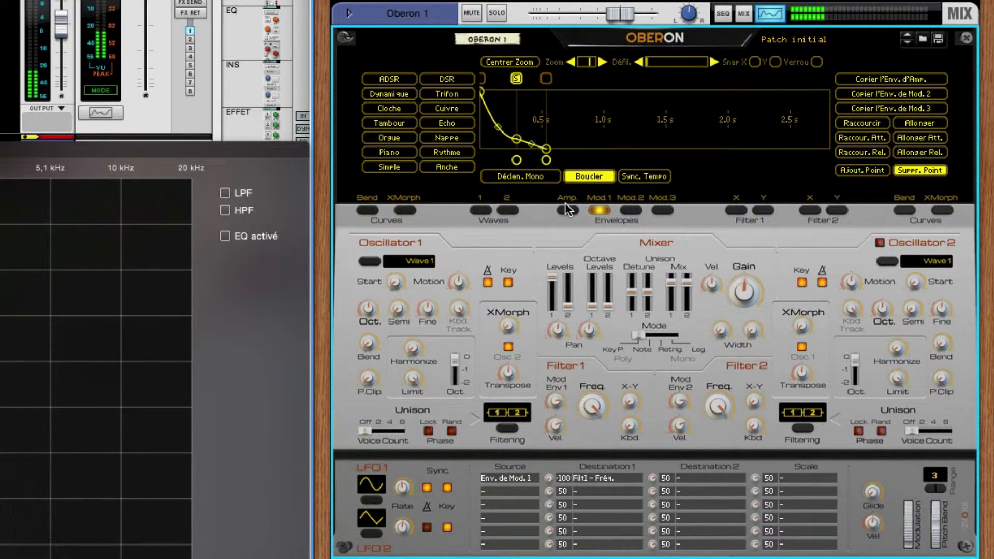
pyautogui.click(543, 179)
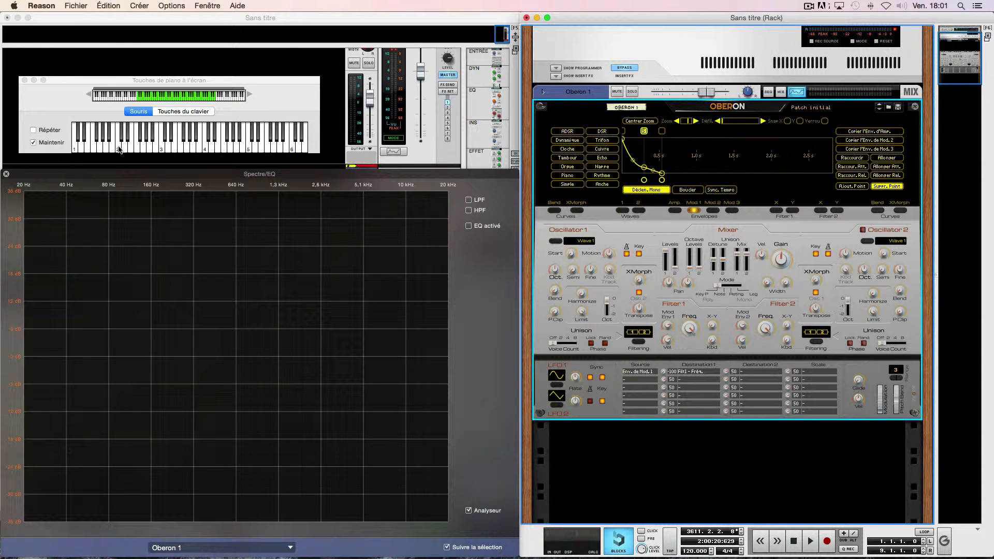
# - Audition the mono trigger with a held note, and turn off Maintenir and the Mod. 1 envelope's Déclen. Mono option
pyautogui.click(119, 150)
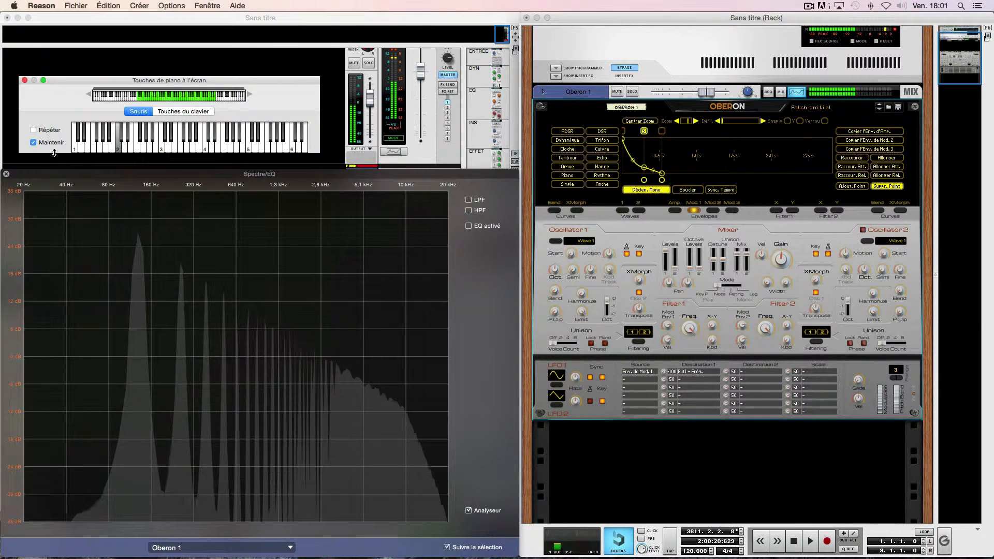
pyautogui.click(33, 143)
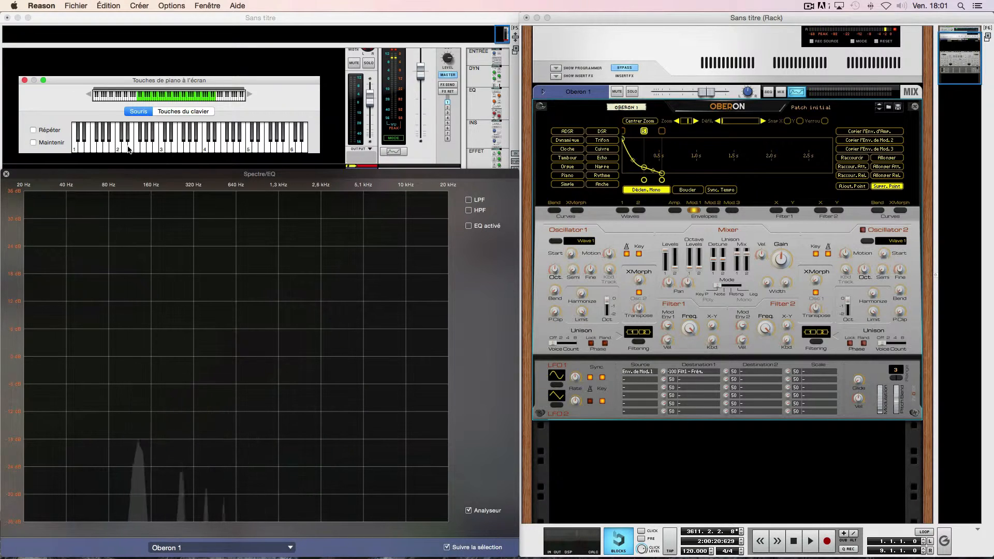
pyautogui.click(644, 193)
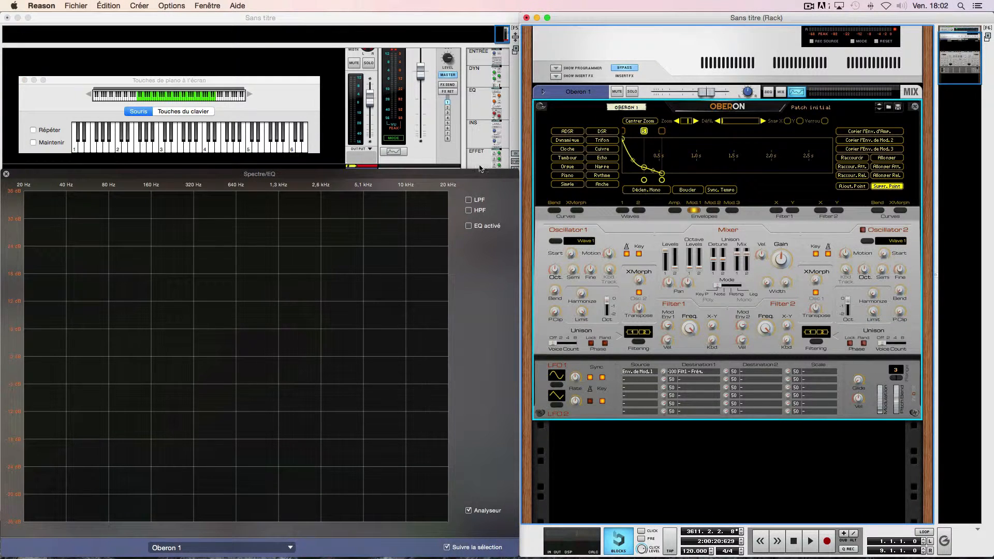
pyautogui.click(34, 143)
# - Extend the Mod. 1 envelope's sustain point to about 0.95 s and route the envelope to Osc1 - Hauteur as Destination 2 at -100
pyautogui.moveTo(644, 181); pyautogui.dragTo(693, 181)
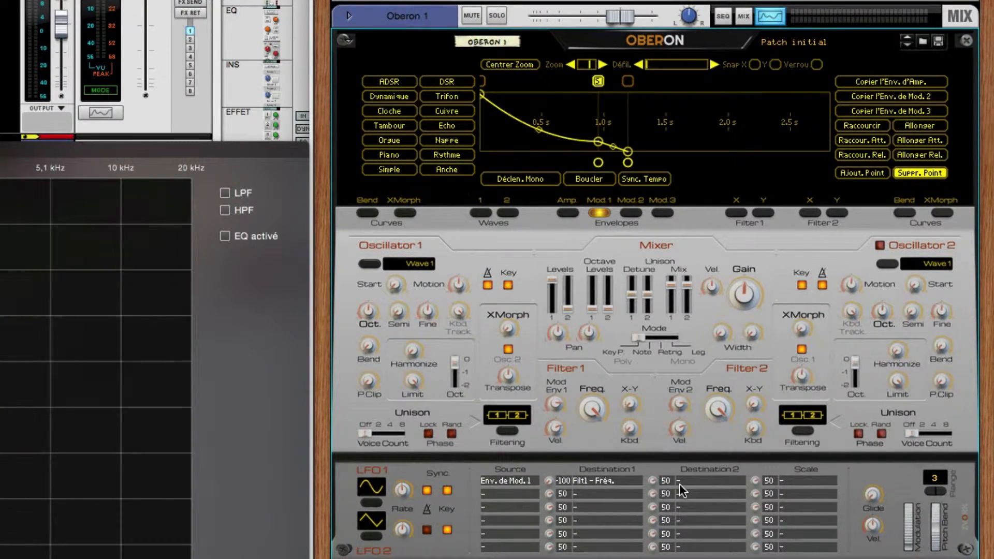
pyautogui.click(695, 480)
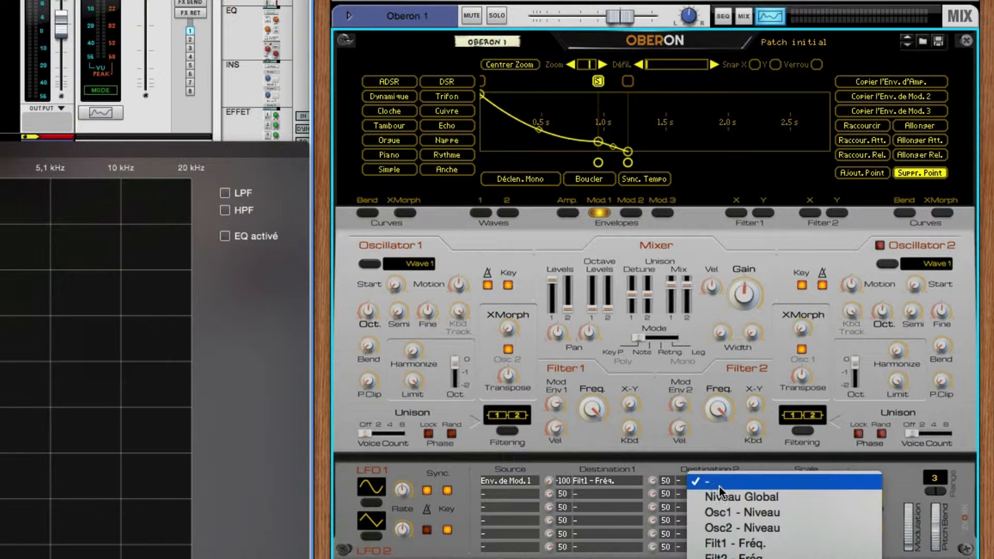
pyautogui.scroll(-5, 749, 511)
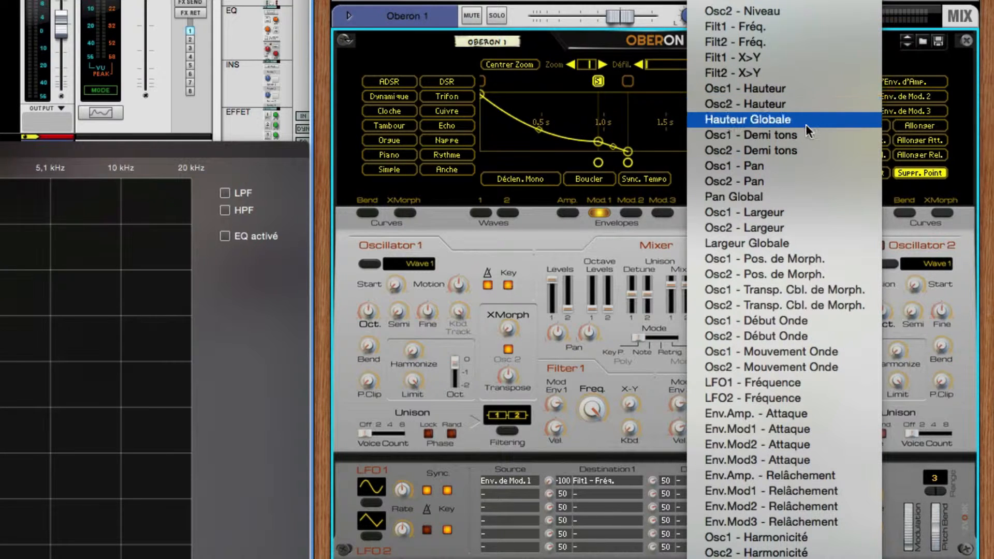
pyautogui.click(805, 88)
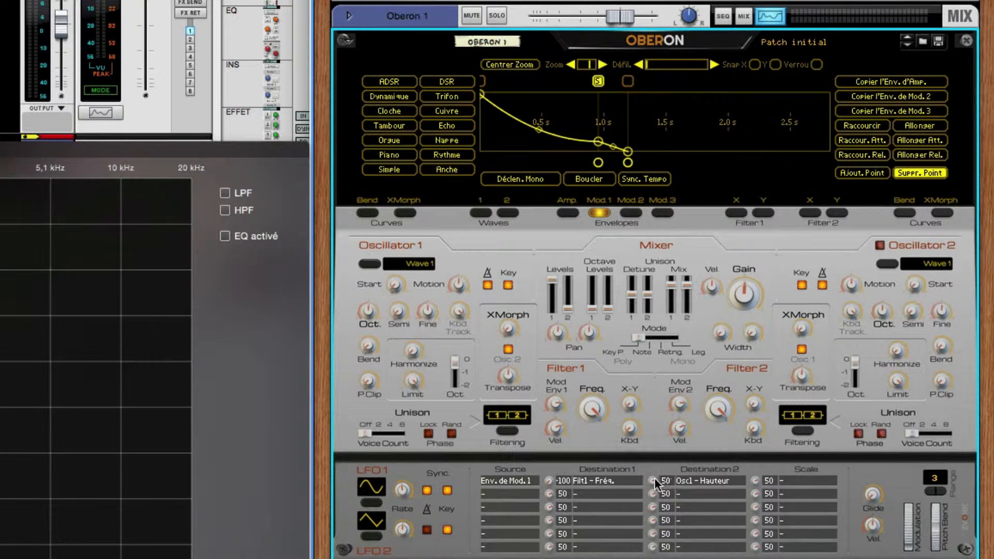
pyautogui.moveTo(654, 477); pyautogui.dragTo(657, 556)
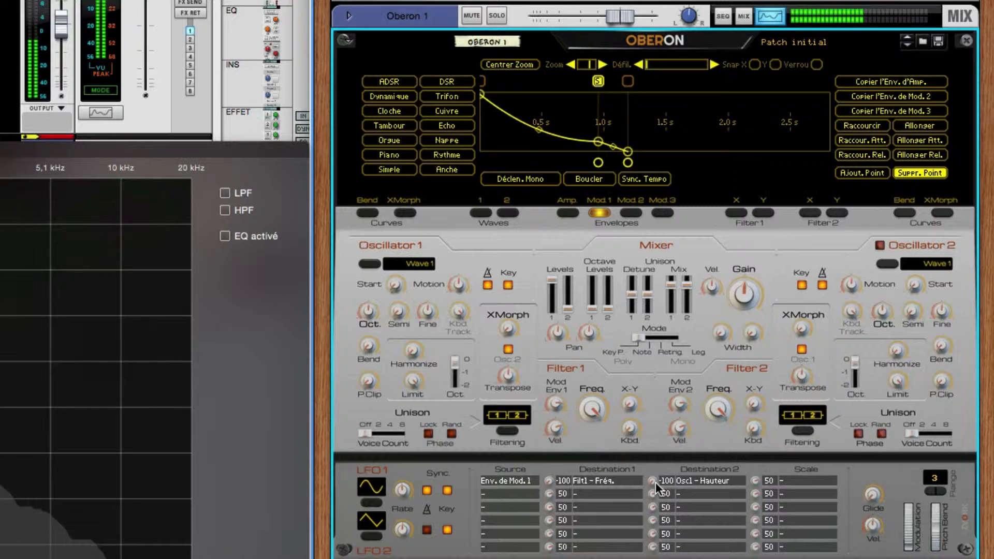
# - Reduce the Osc1 - Hauteur modulation amount to -31 and shorten the Mod. 1 envelope's sustain point to about 0.6 s
pyautogui.moveTo(655, 482); pyautogui.dragTo(655, 473)
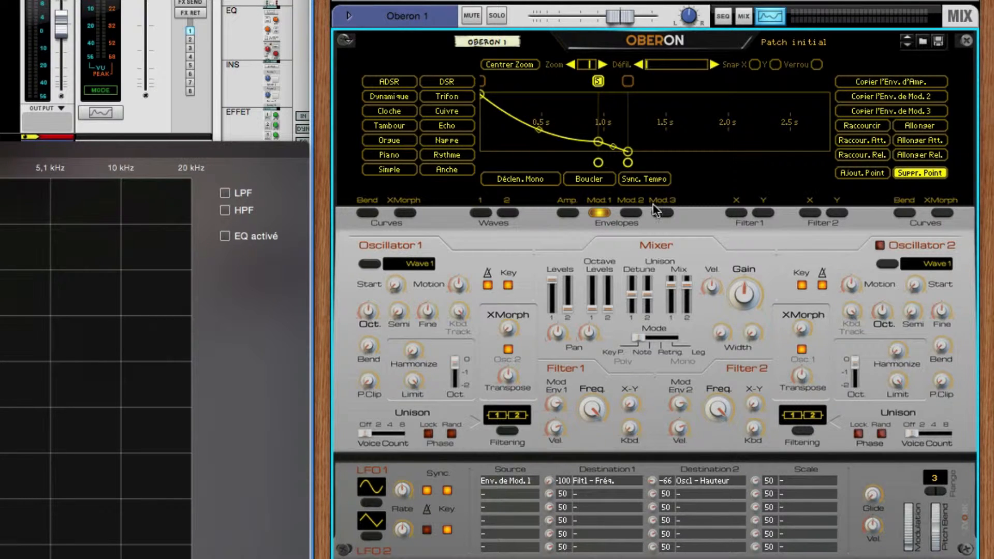
pyautogui.moveTo(599, 163); pyautogui.dragTo(548, 164)
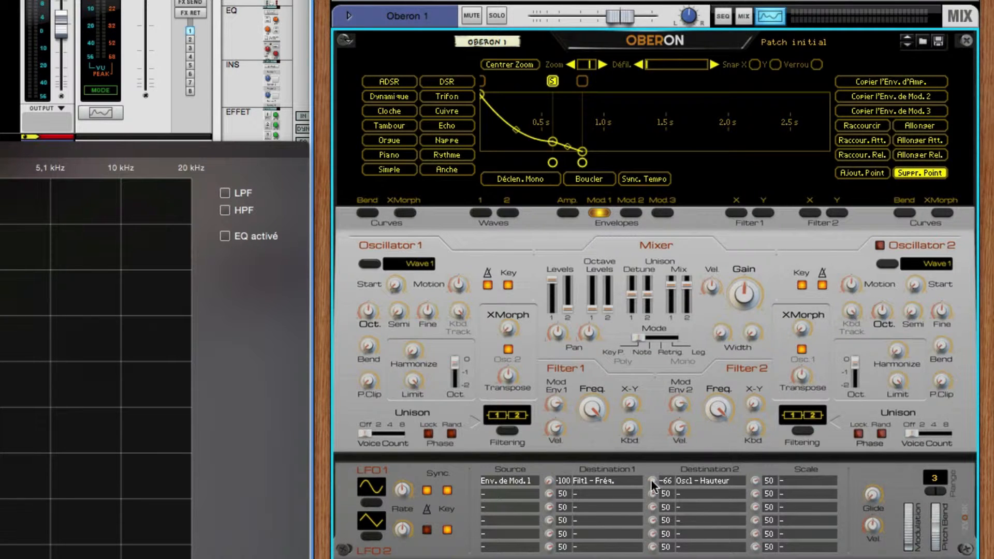
pyautogui.moveTo(651, 480)
pyautogui.mouseDown()
pyautogui.moveTo(645, 518)
pyautogui.moveTo(650, 452)
pyautogui.moveTo(645, 470)
pyautogui.mouseUp()
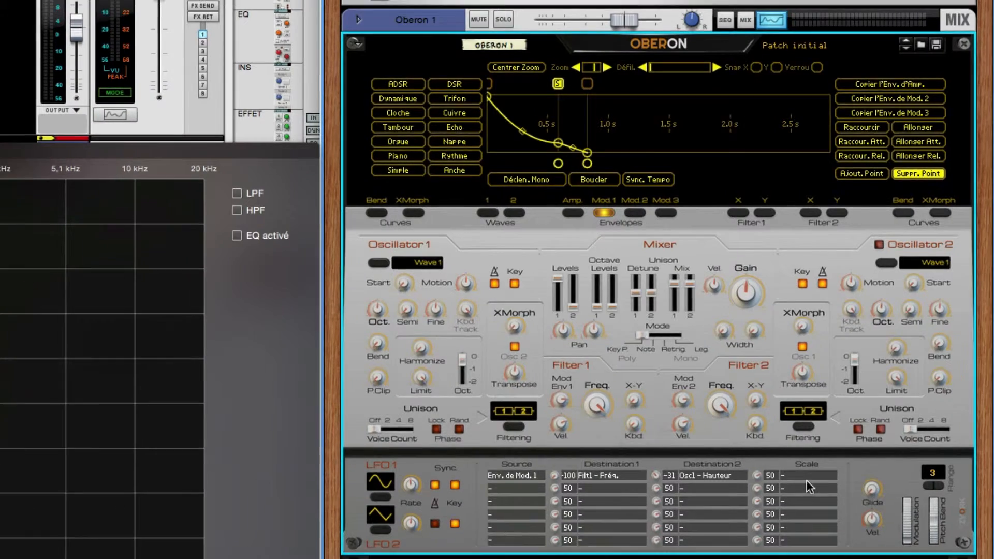
# - Assign Mol. de Mod. as the first modulation row's Scale source and set its amount to -100
pyautogui.click(807, 481)
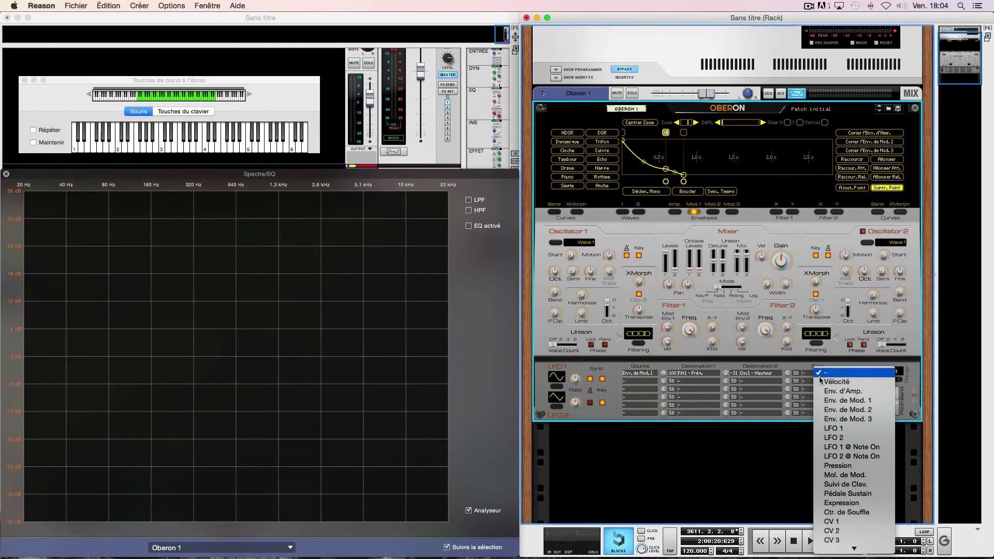
pyautogui.scroll(-3, 856, 419)
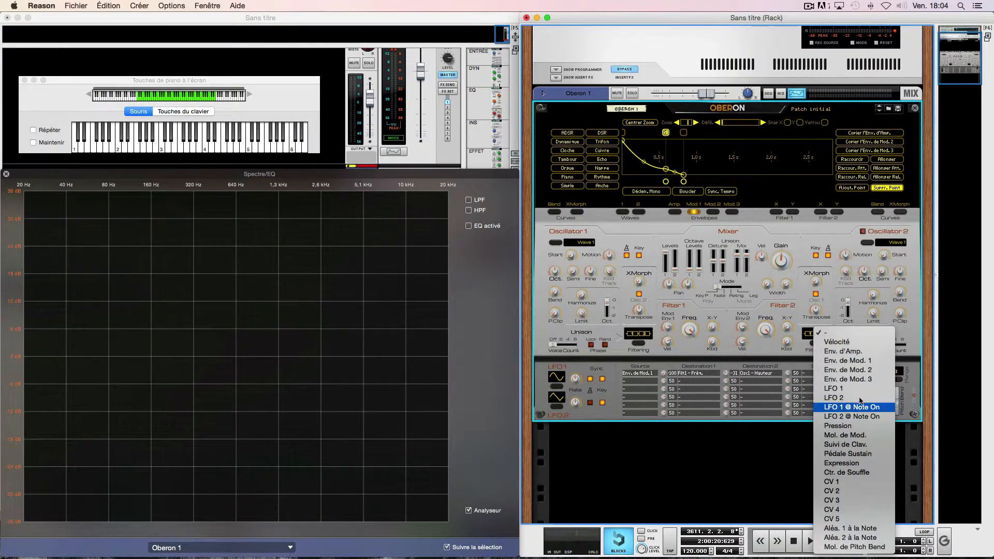
pyautogui.click(845, 435)
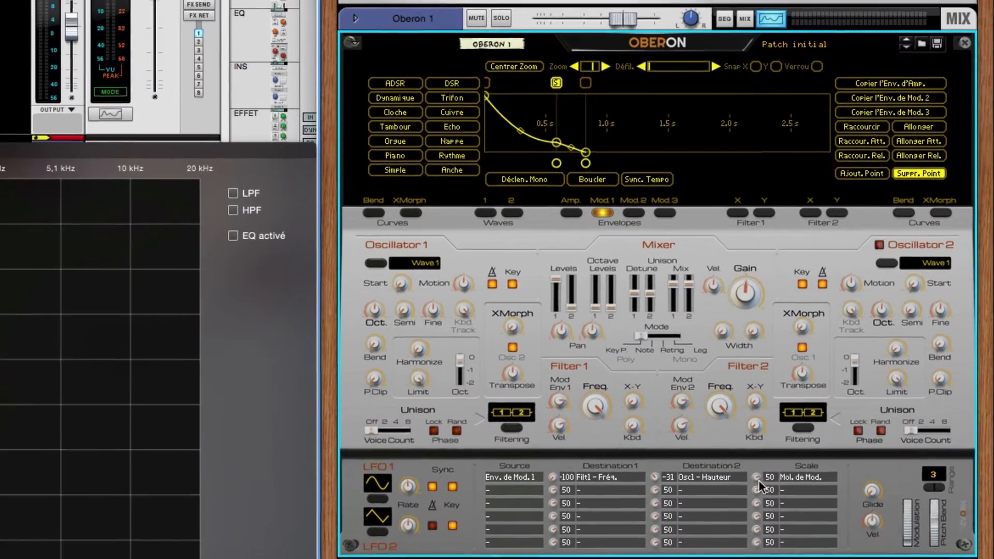
pyautogui.moveTo(759, 480); pyautogui.dragTo(759, 558)
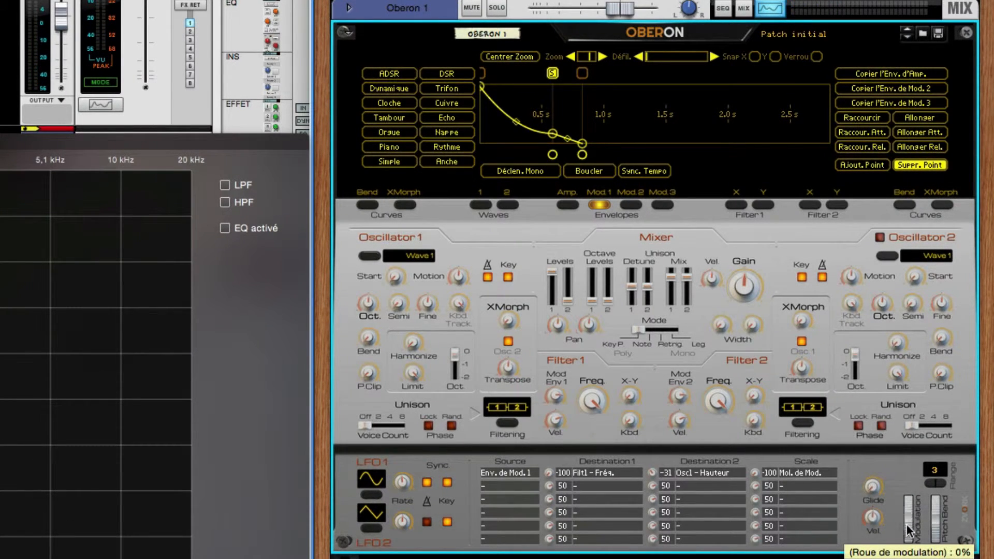
# - Move the modulation wheel to different positions to audition the scaling, and set the Osc1 - Hauteur amount to -63
pyautogui.moveTo(906, 539); pyautogui.dragTo(906, 527)
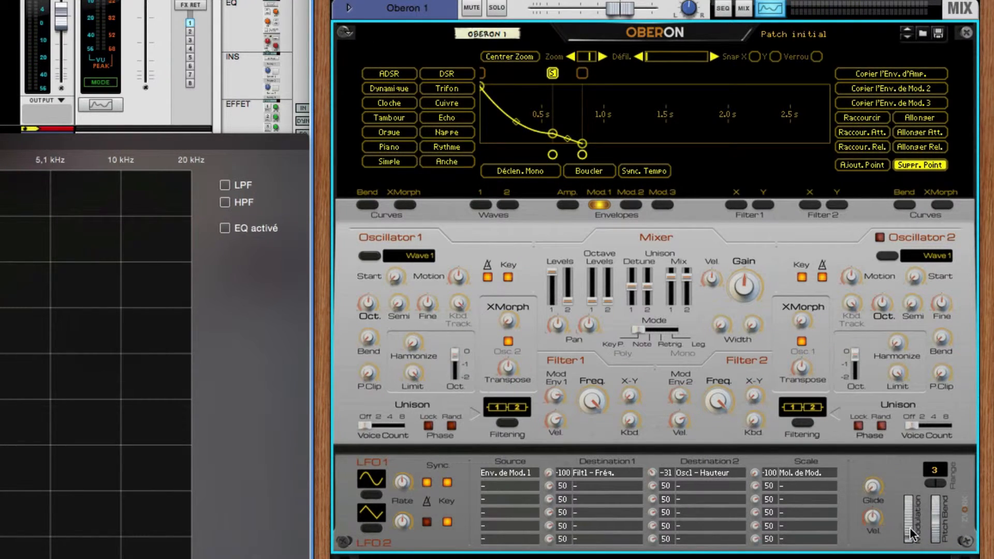
pyautogui.moveTo(908, 529)
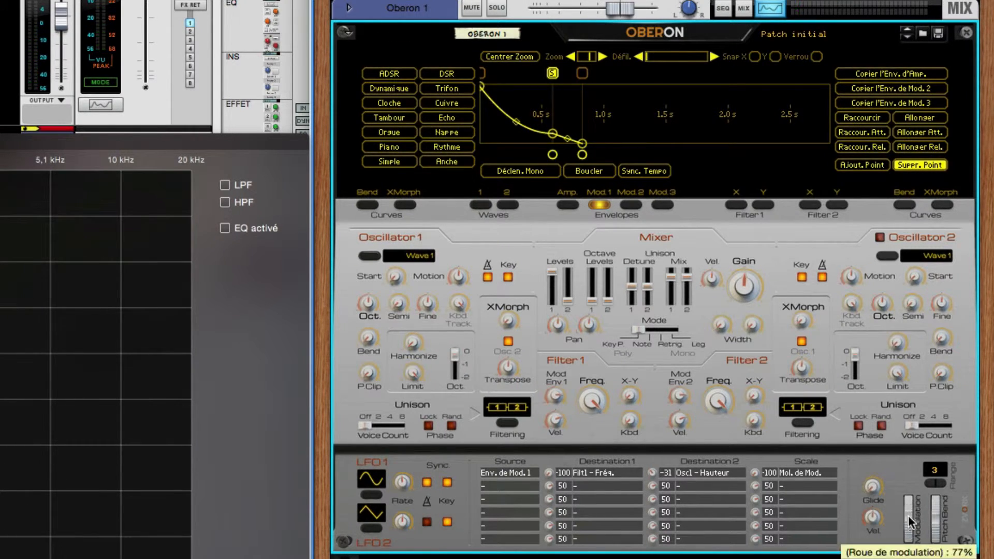
pyautogui.moveTo(908, 538); pyautogui.dragTo(909, 514)
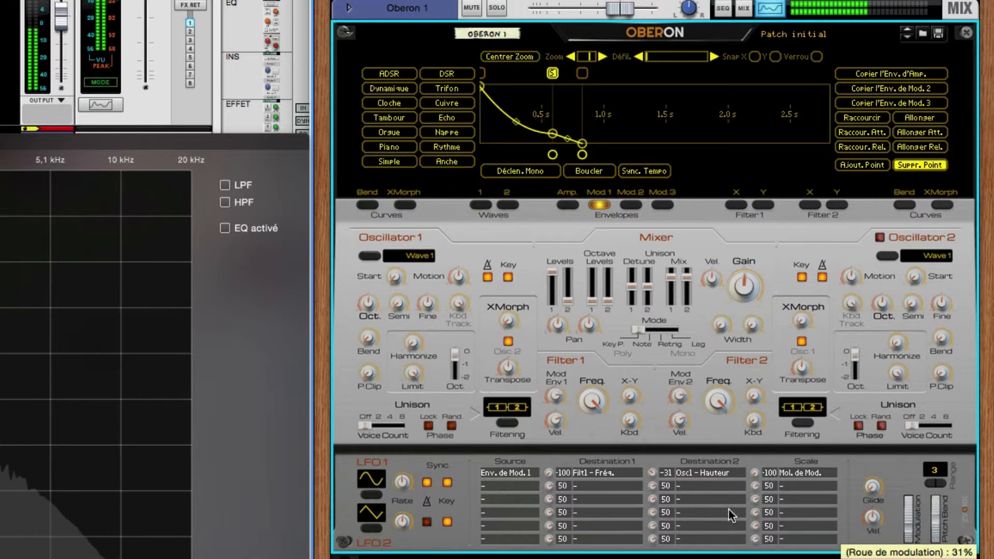
pyautogui.moveTo(650, 471); pyautogui.dragTo(650, 479)
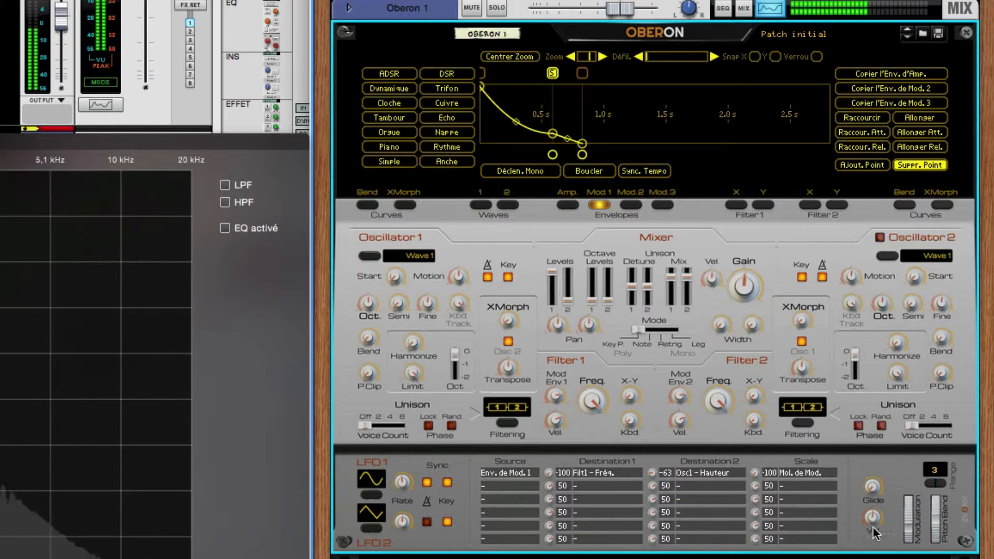
pyautogui.moveTo(908, 522)
pyautogui.mouseDown()
pyautogui.moveTo(912, 498)
pyautogui.moveTo(910, 528)
pyautogui.mouseUp()
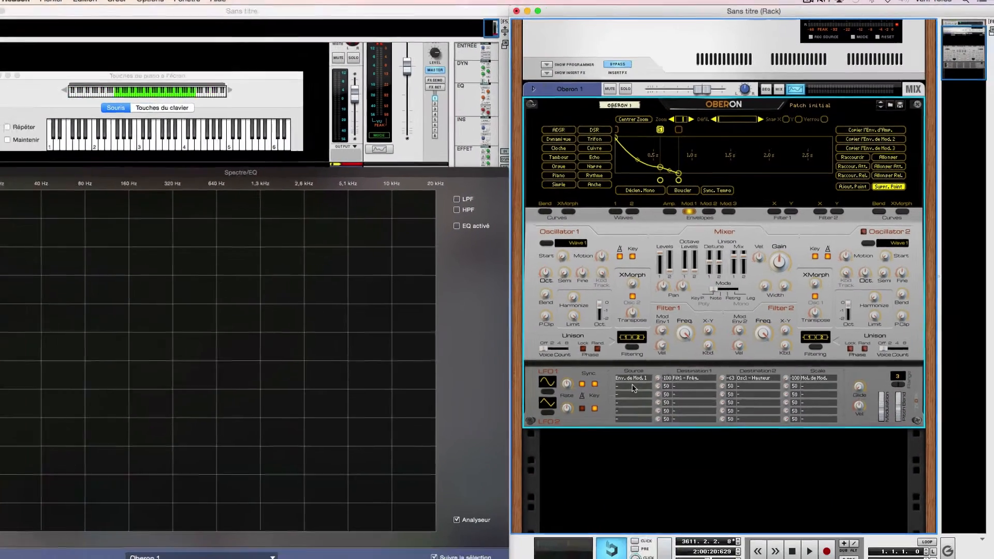
pyautogui.click(507, 486)
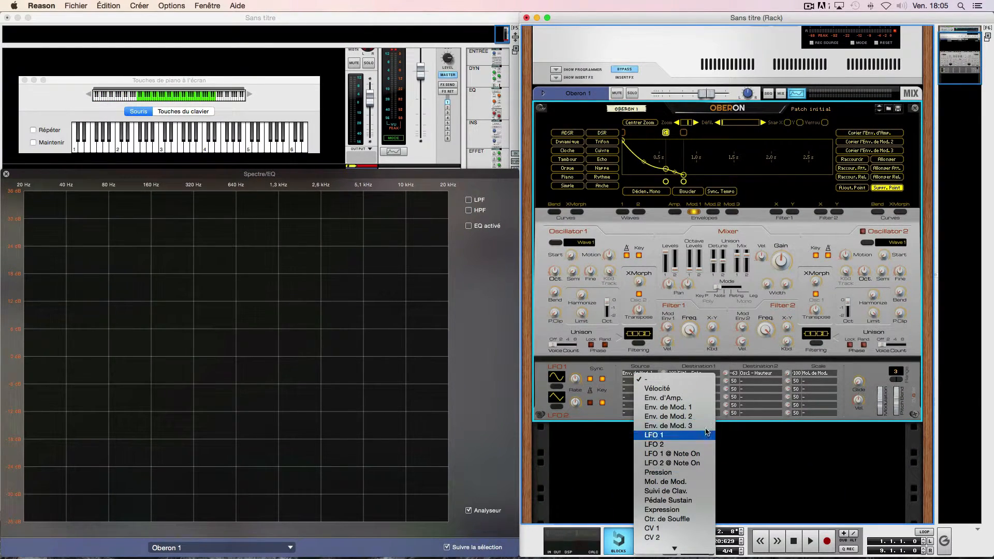
pyautogui.click(756, 462)
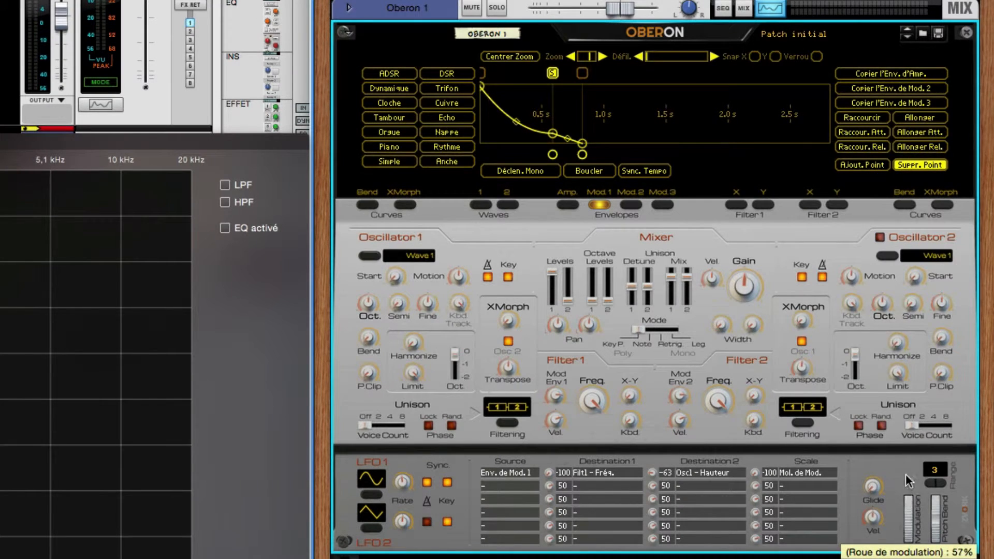
# - Try the Pitch Bend wheel and bend ranges of 24 and 0, and restore the range to 3
pyautogui.moveTo(906, 474); pyautogui.dragTo(937, 506)
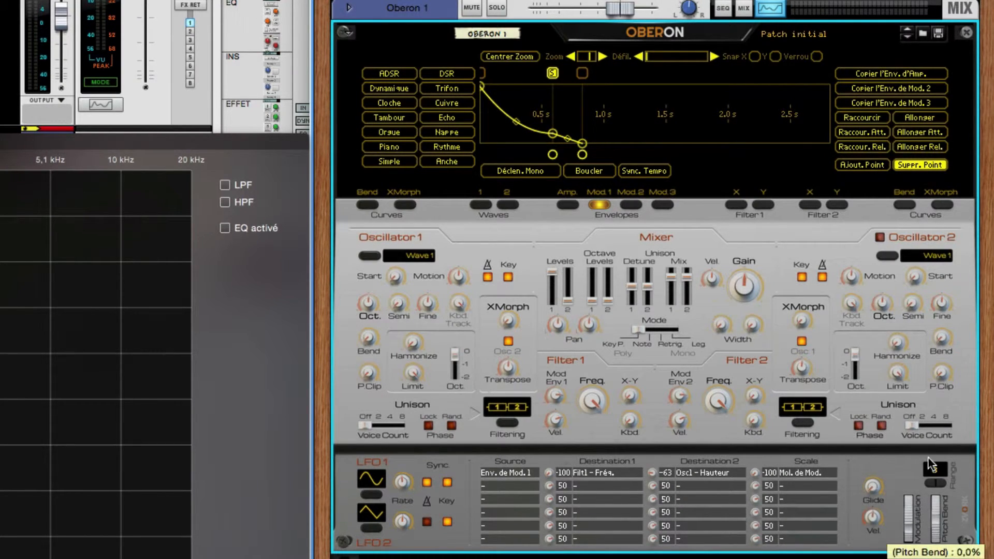
pyautogui.click(928, 483)
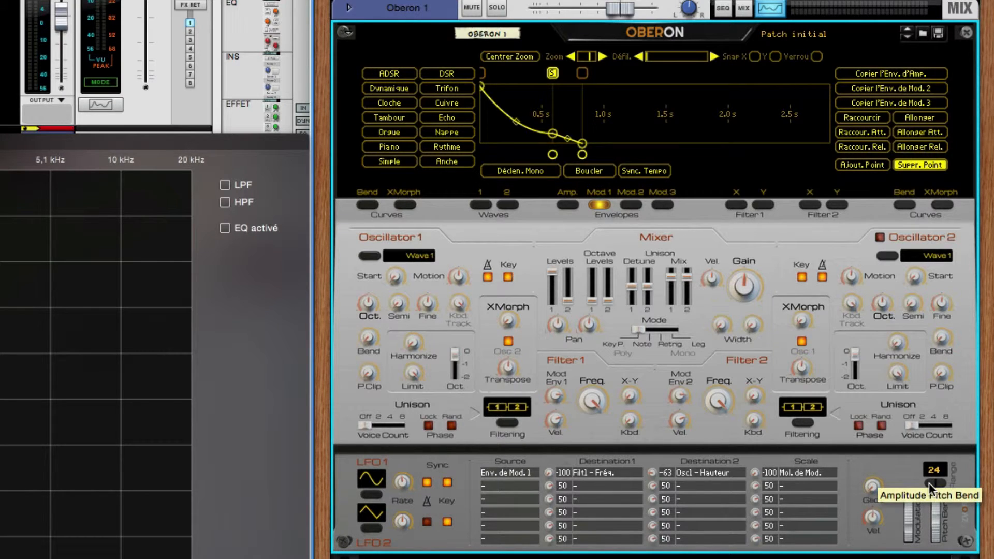
pyautogui.moveTo(928, 482); pyautogui.dragTo(942, 485)
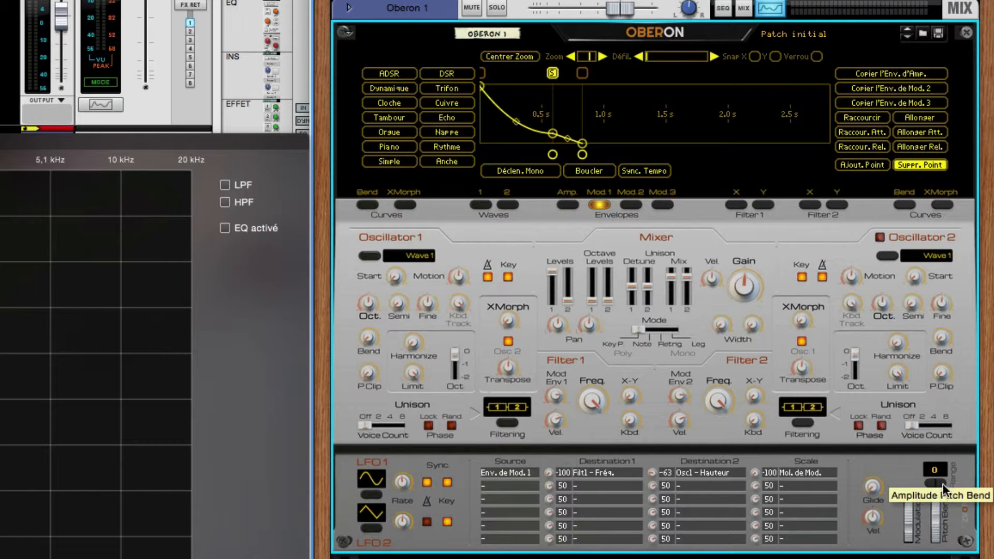
pyautogui.click(943, 486)
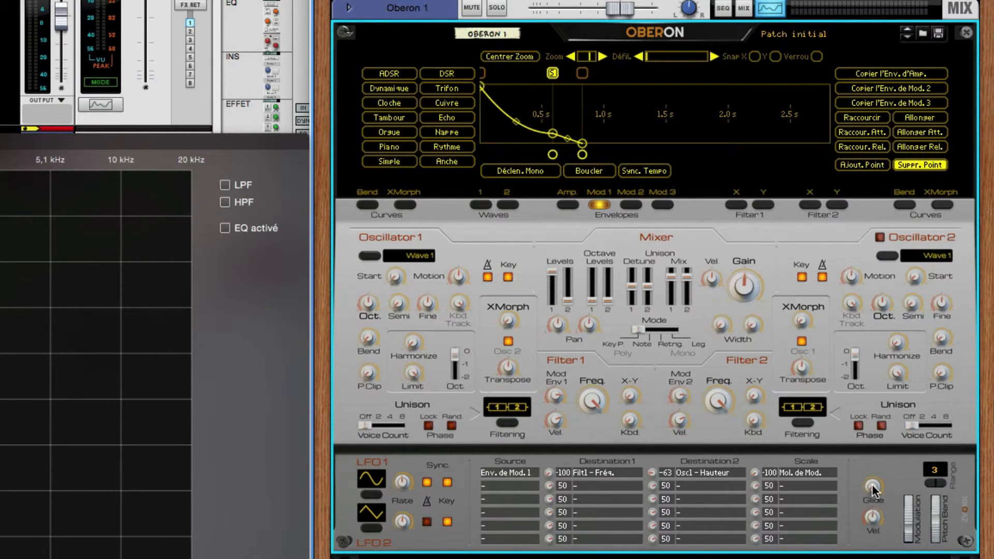
# - Check the Glide control and inspect the Oberon's rear panel connections, returning to the front panel
pyautogui.moveTo(872, 489)
pyautogui.mouseDown()
pyautogui.moveTo(878, 440)
pyautogui.moveTo(871, 487)
pyautogui.mouseUp()
pyautogui.press('Tab')
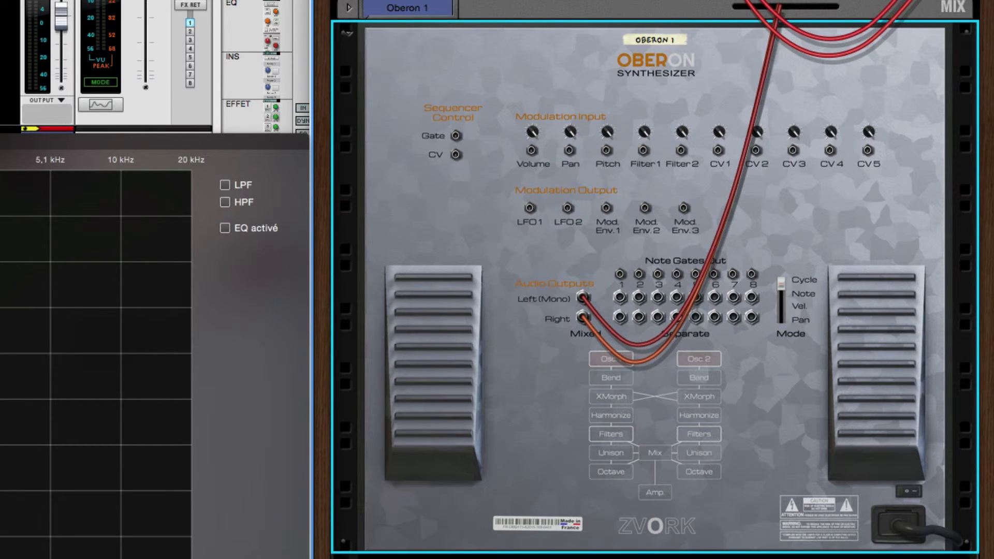
pyautogui.press('Tab')
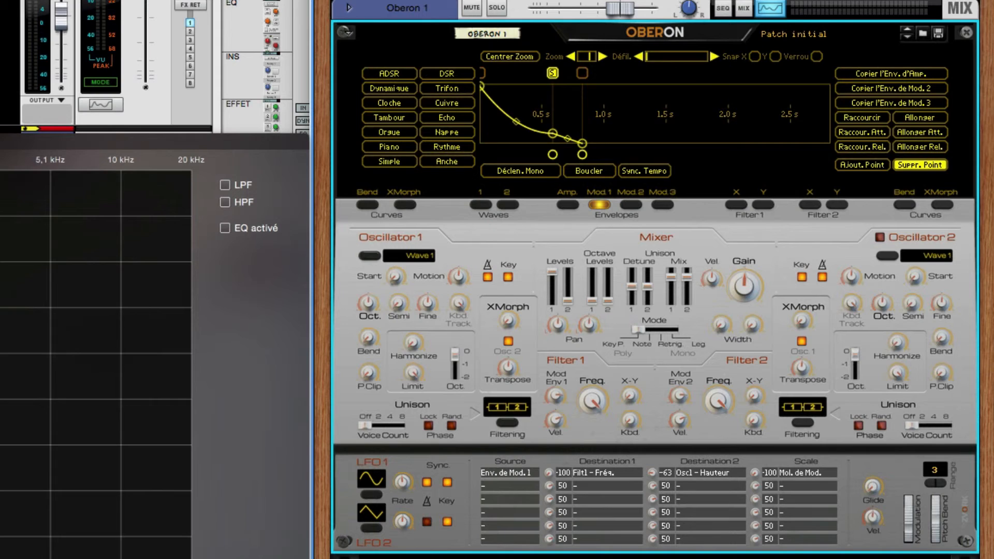